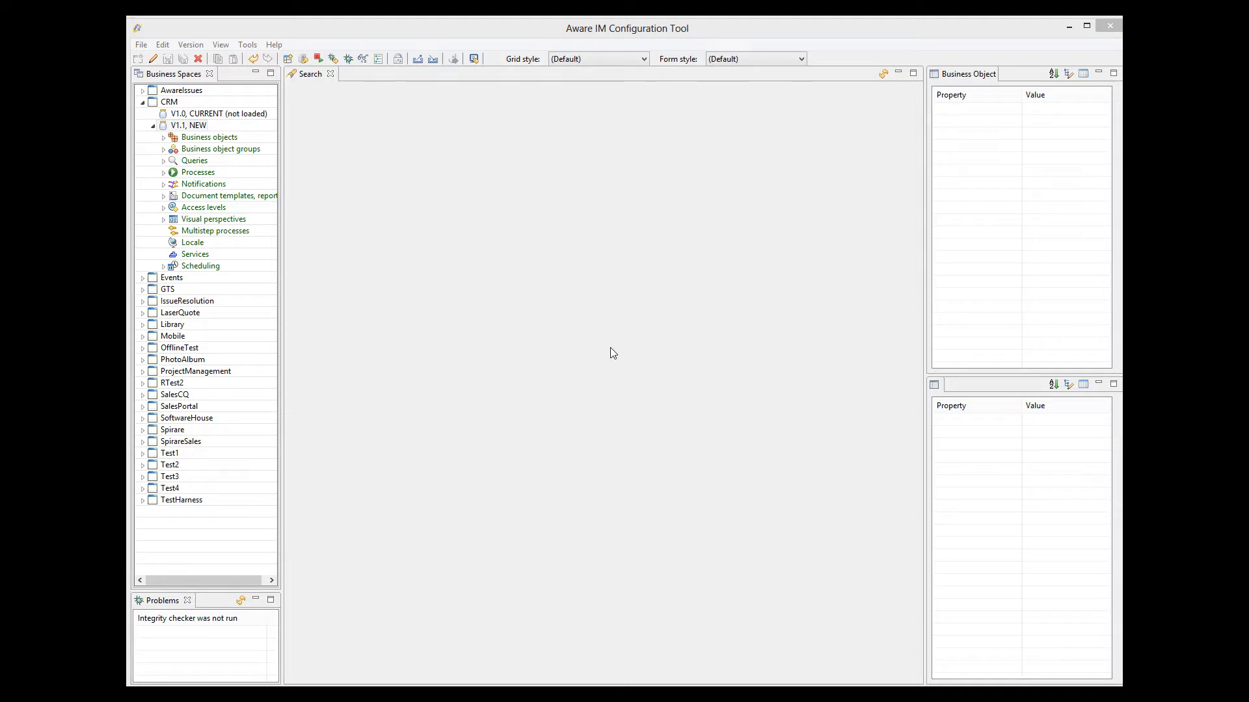
- Open the Customer business object of CRM V1.1 and bring up the panel operations of its Editing Narrow form
left_click(164, 138)
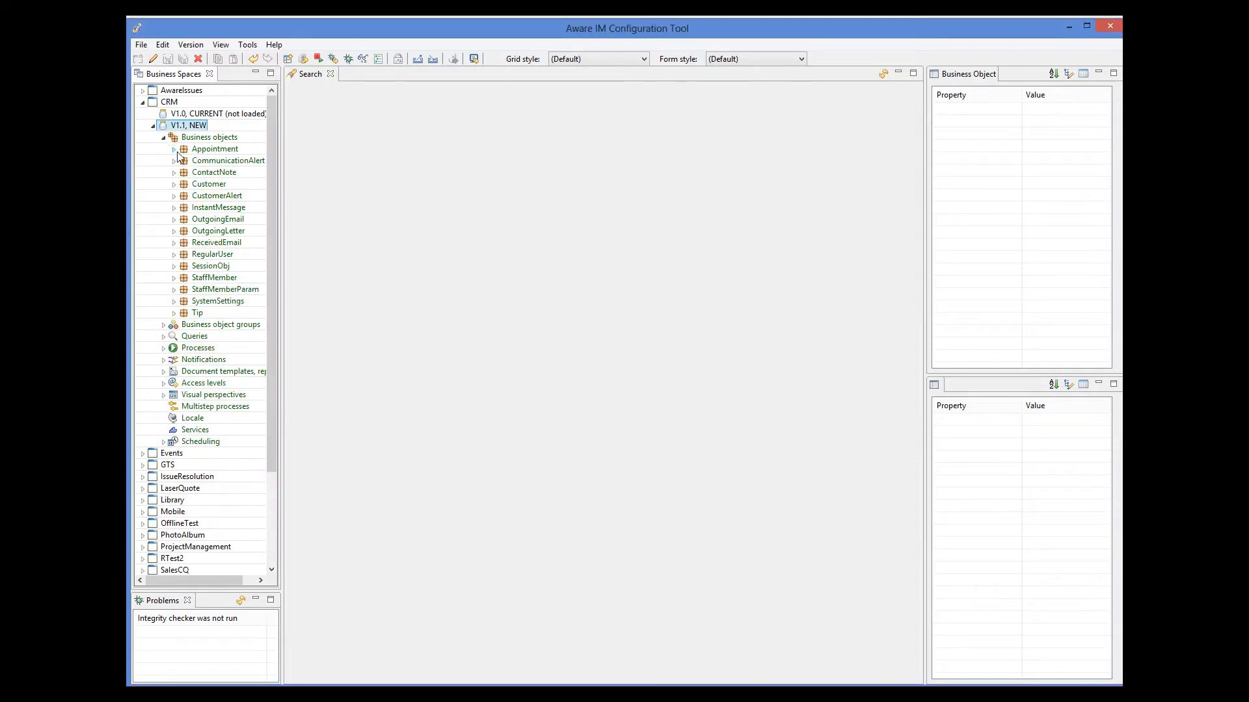
double_click(208, 184)
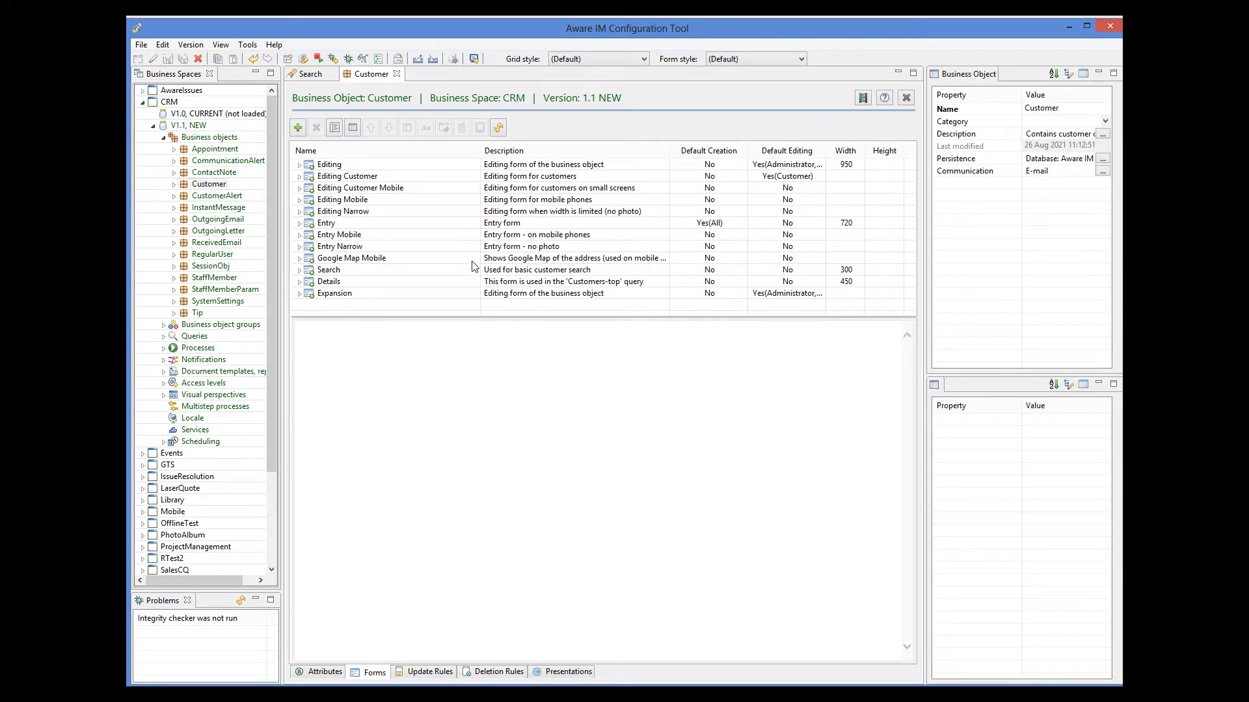
left_click(356, 215)
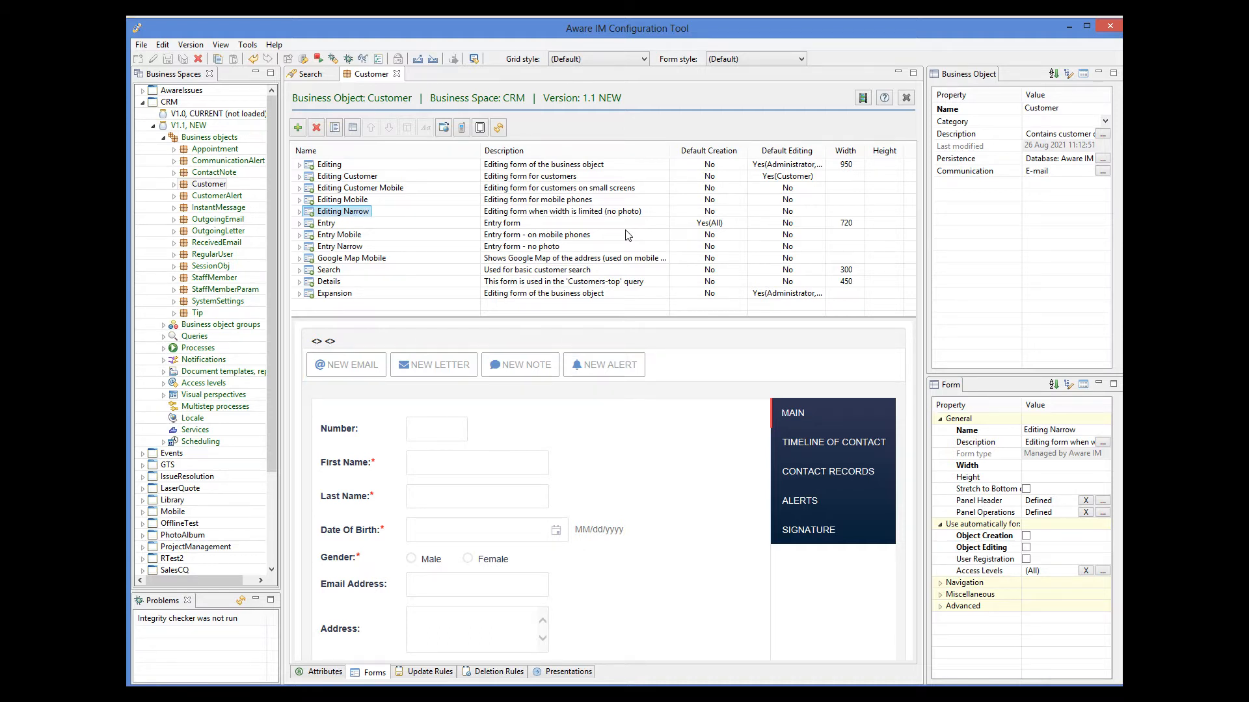
left_click(1103, 514)
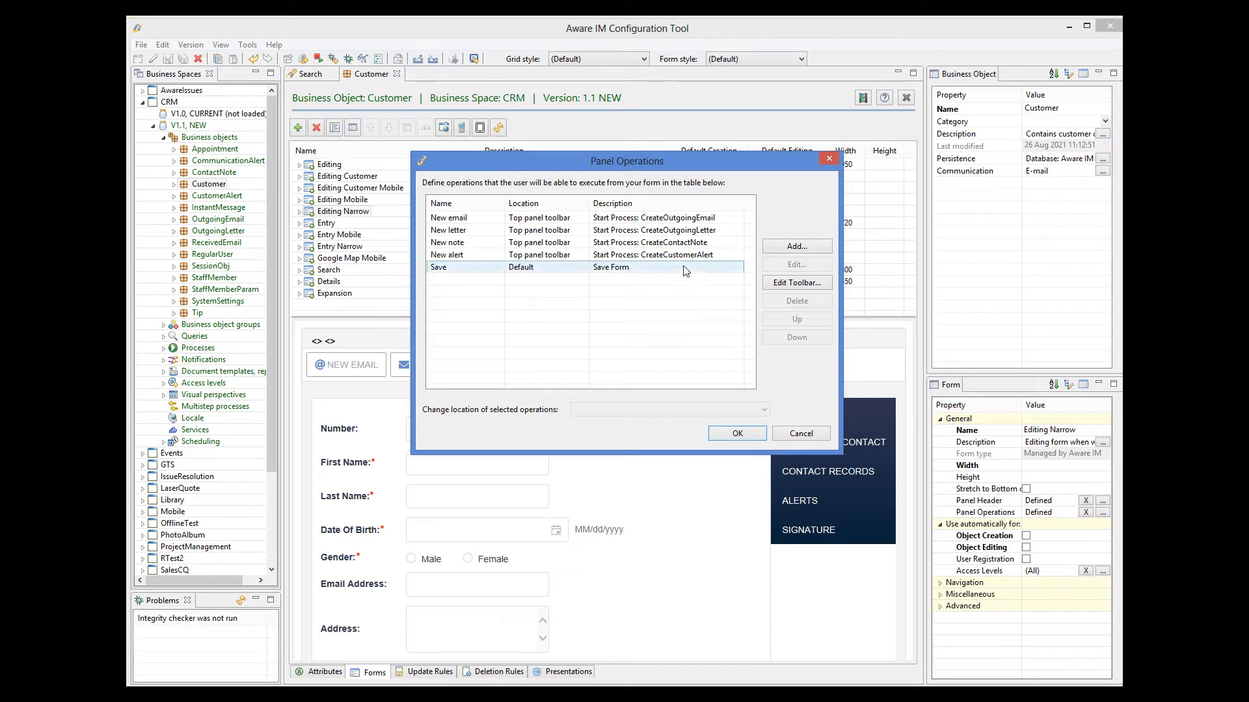
- Add a panel operation named DELETE with the type Delete Object
left_click(798, 246)
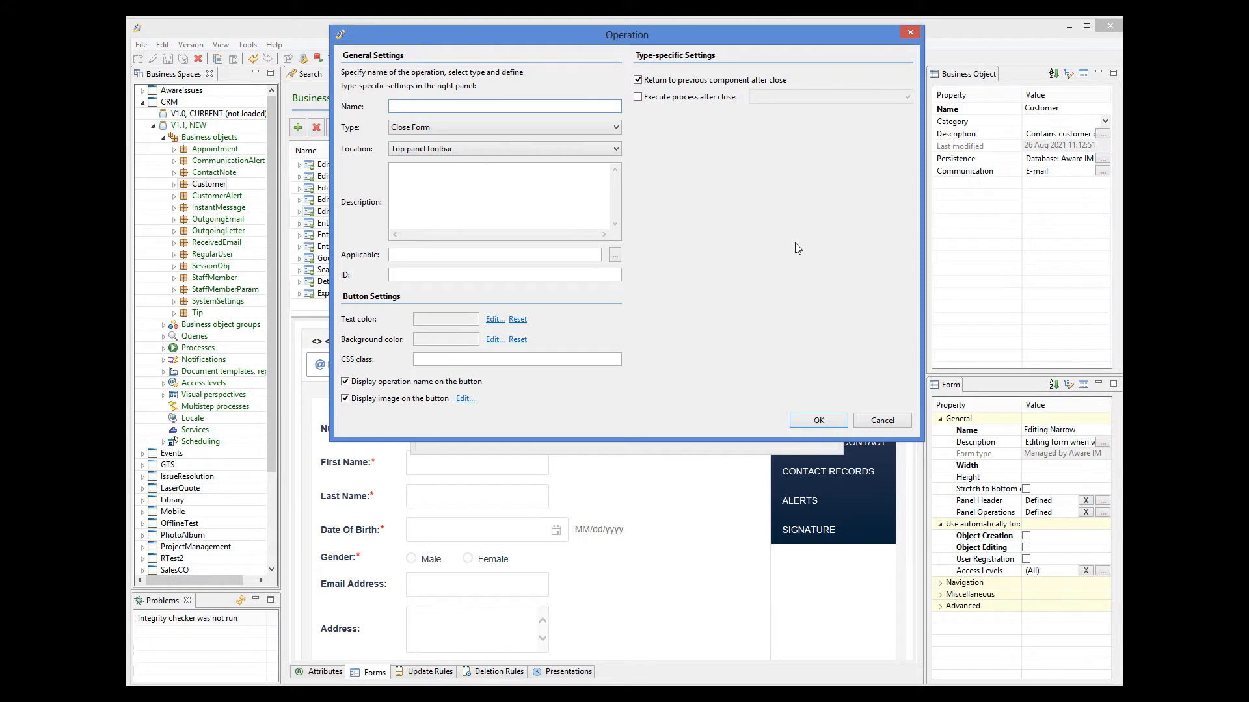
type("DELETE")
left_click(496, 130)
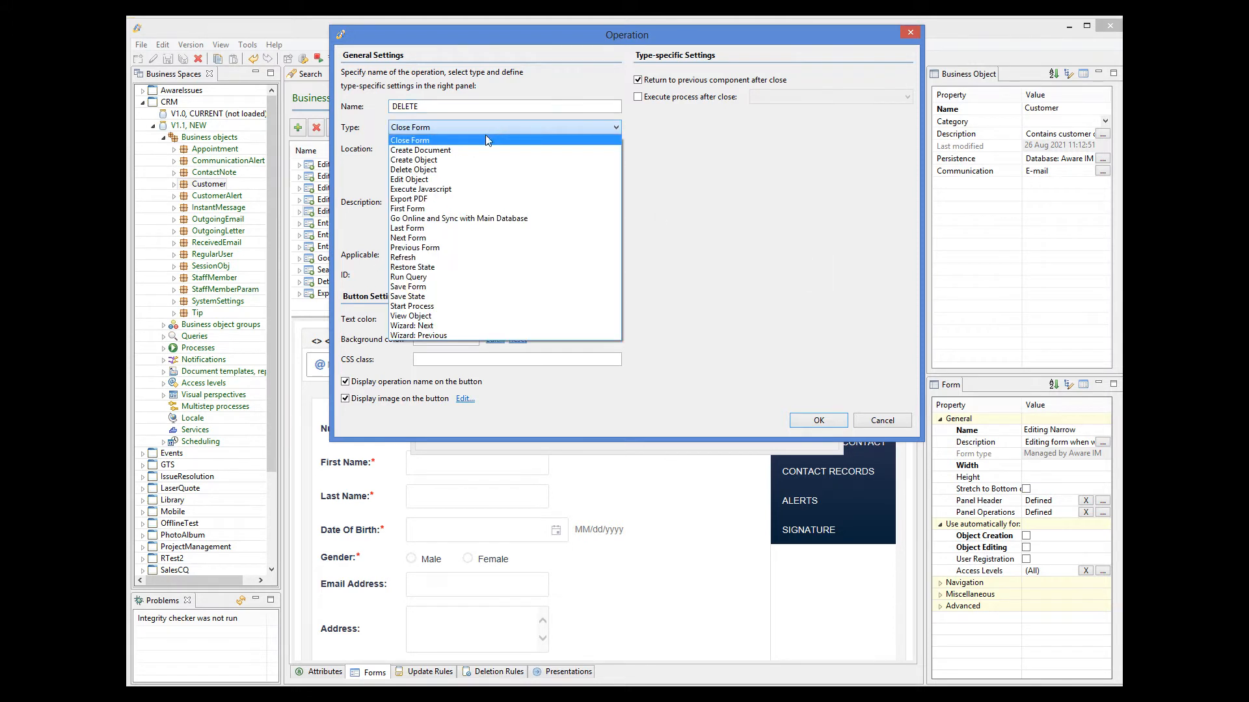
left_click(440, 171)
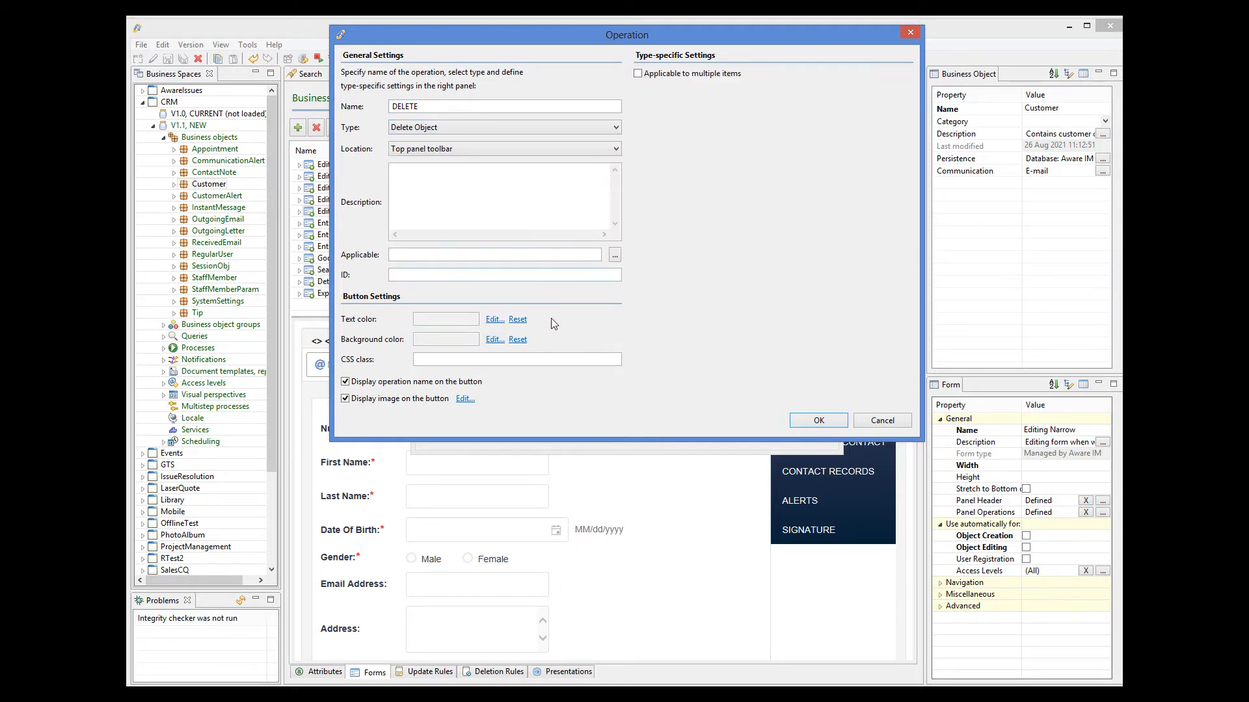
- Represent the DELETE button's image by CSS class, using the Font Awesome icon fa-times
left_click(464, 399)
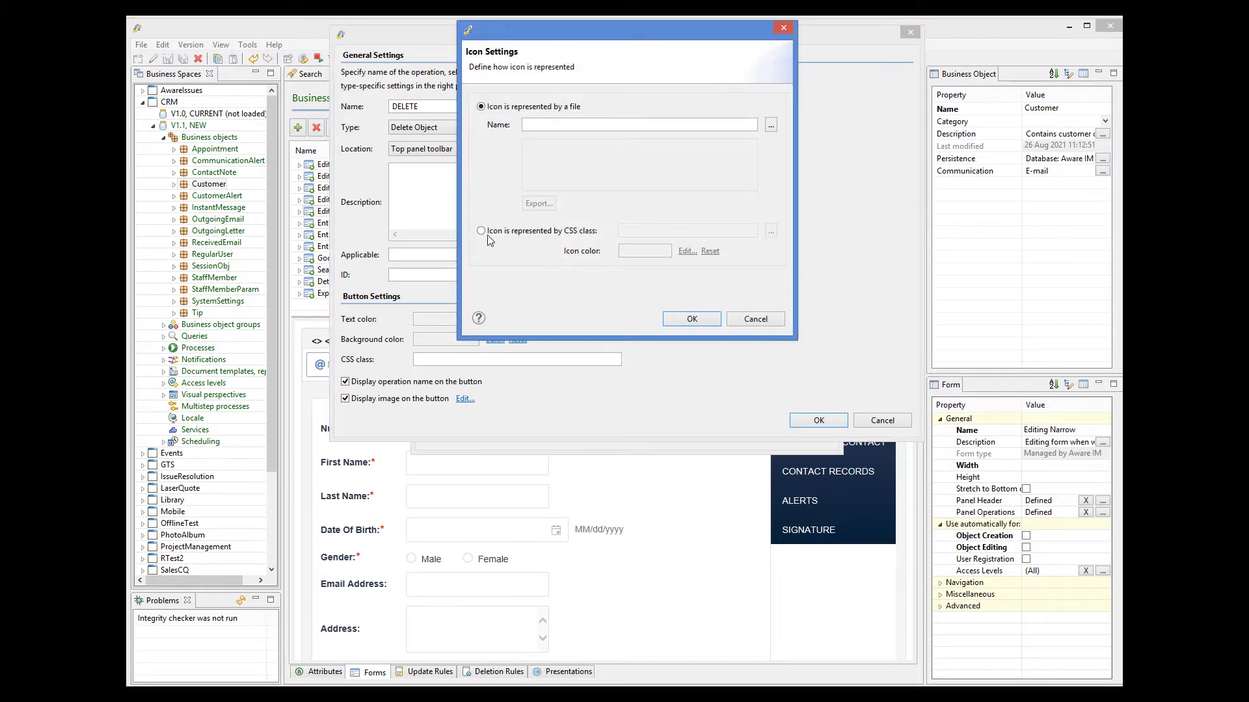
left_click(483, 232)
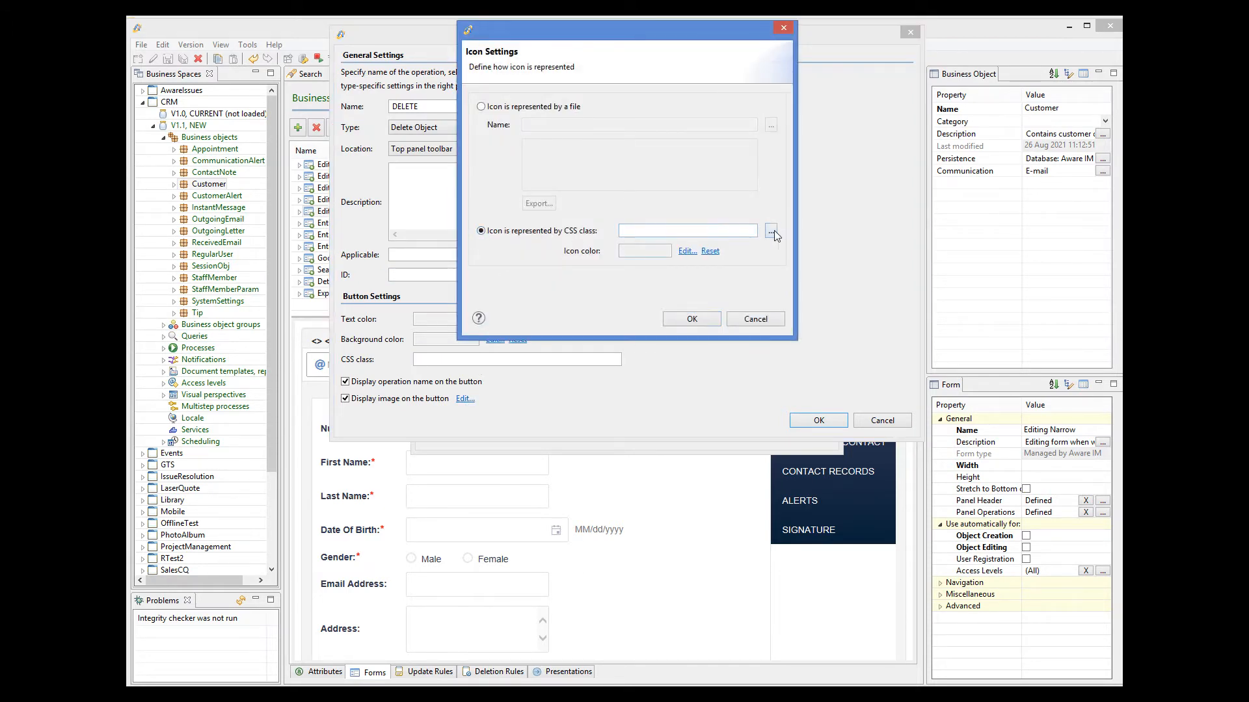
left_click(772, 231)
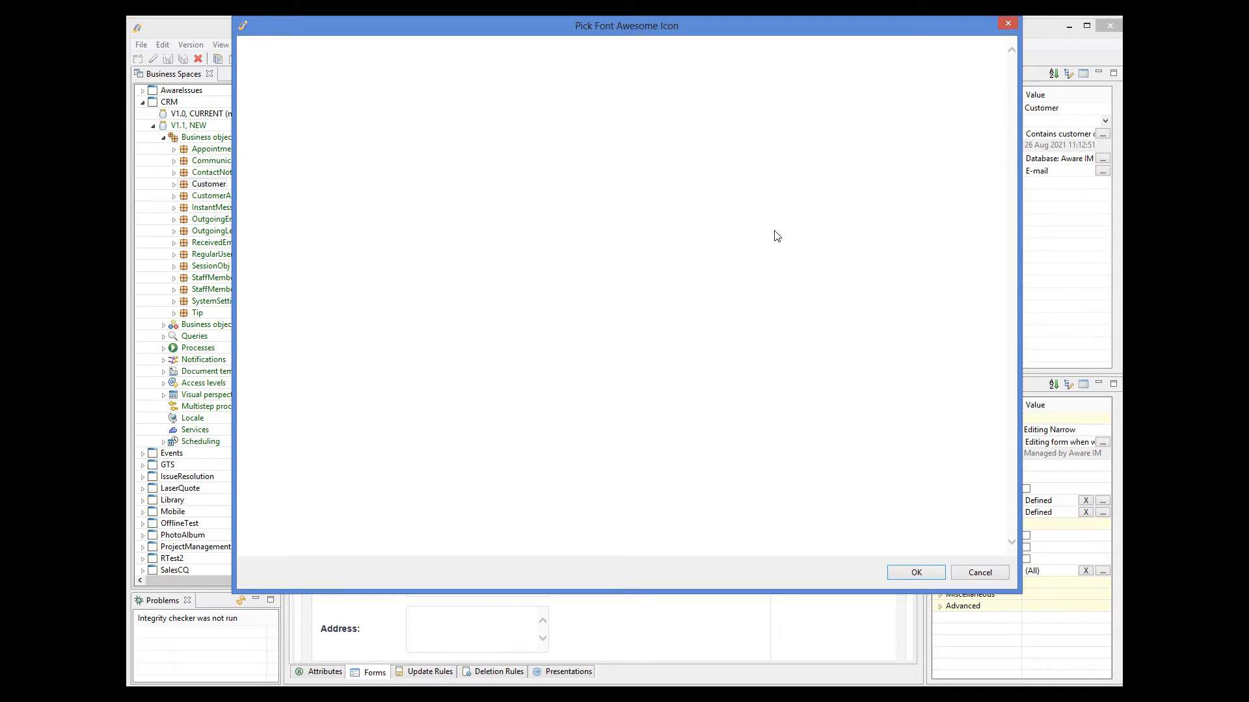
scroll(777, 235, "down", 20)
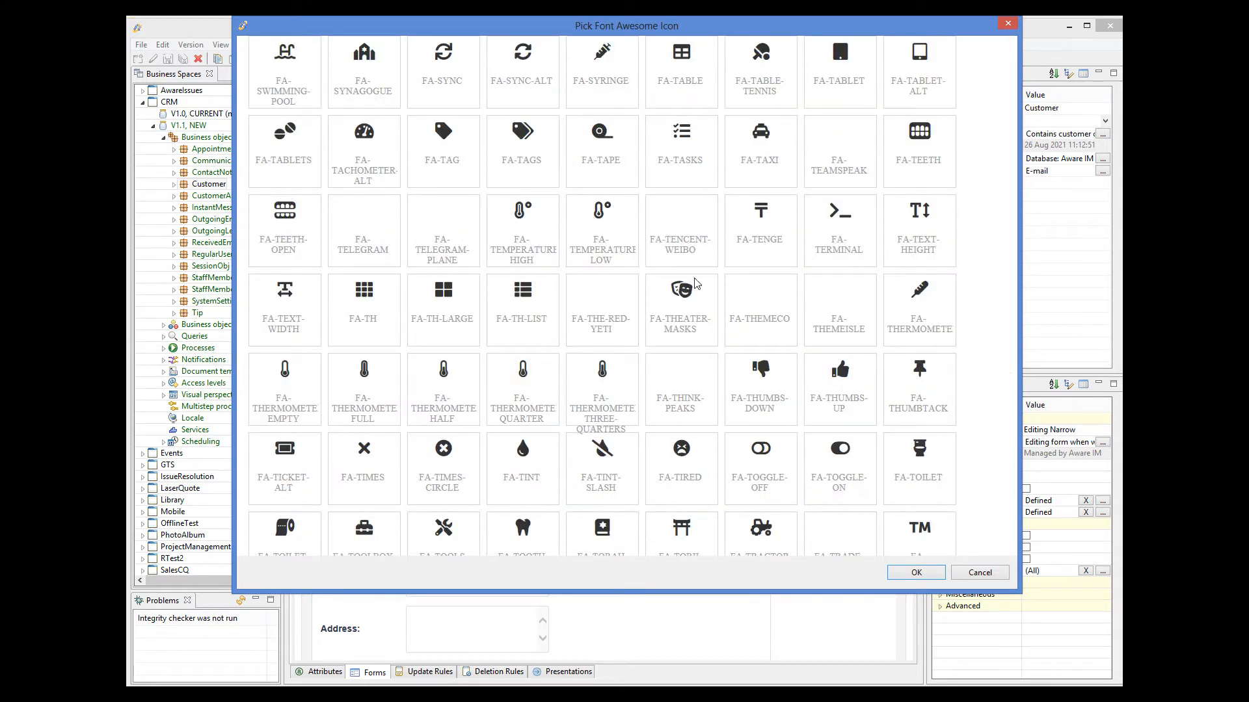
left_click(383, 469)
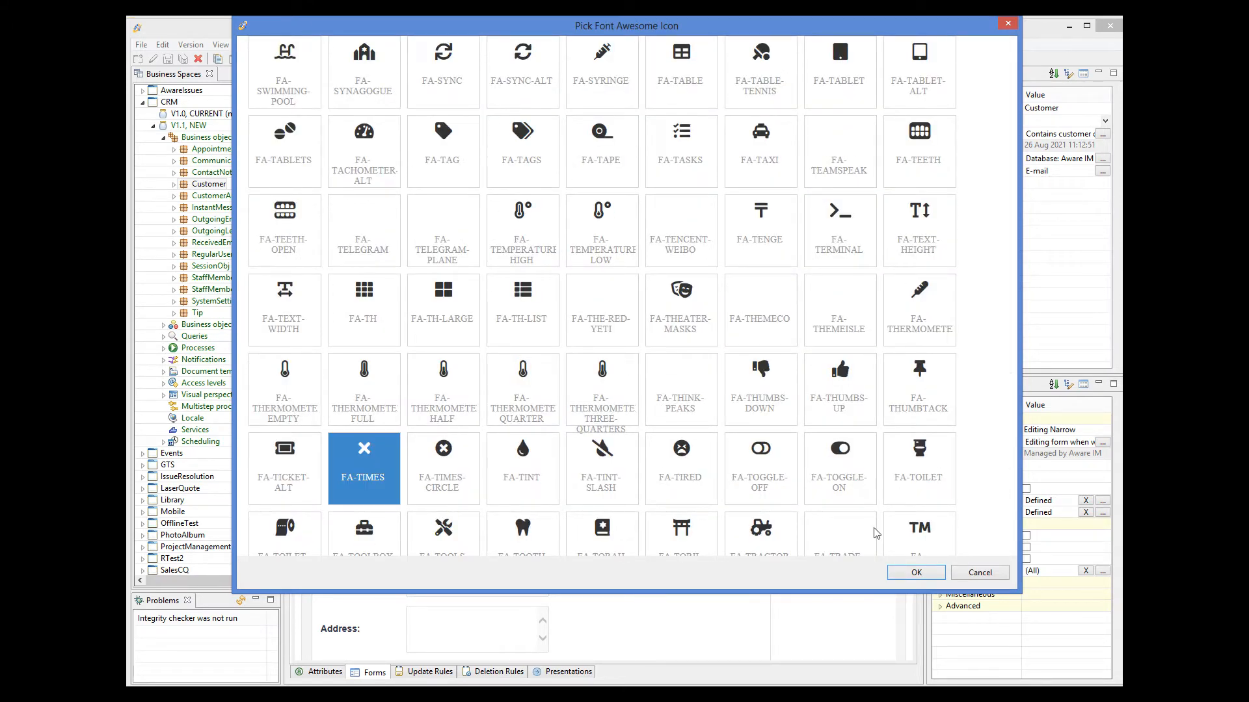
left_click(917, 572)
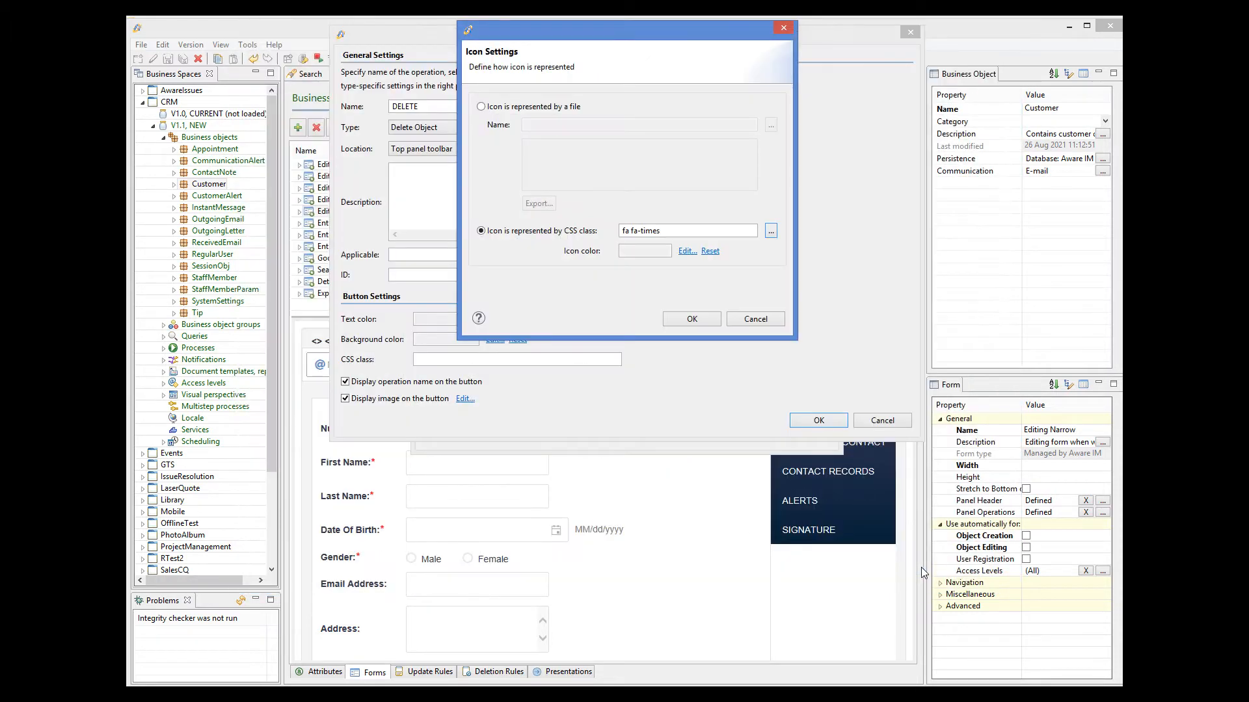
- Set the DELETE icon's color to red and accept the operation into the form's panel operations
left_click(686, 253)
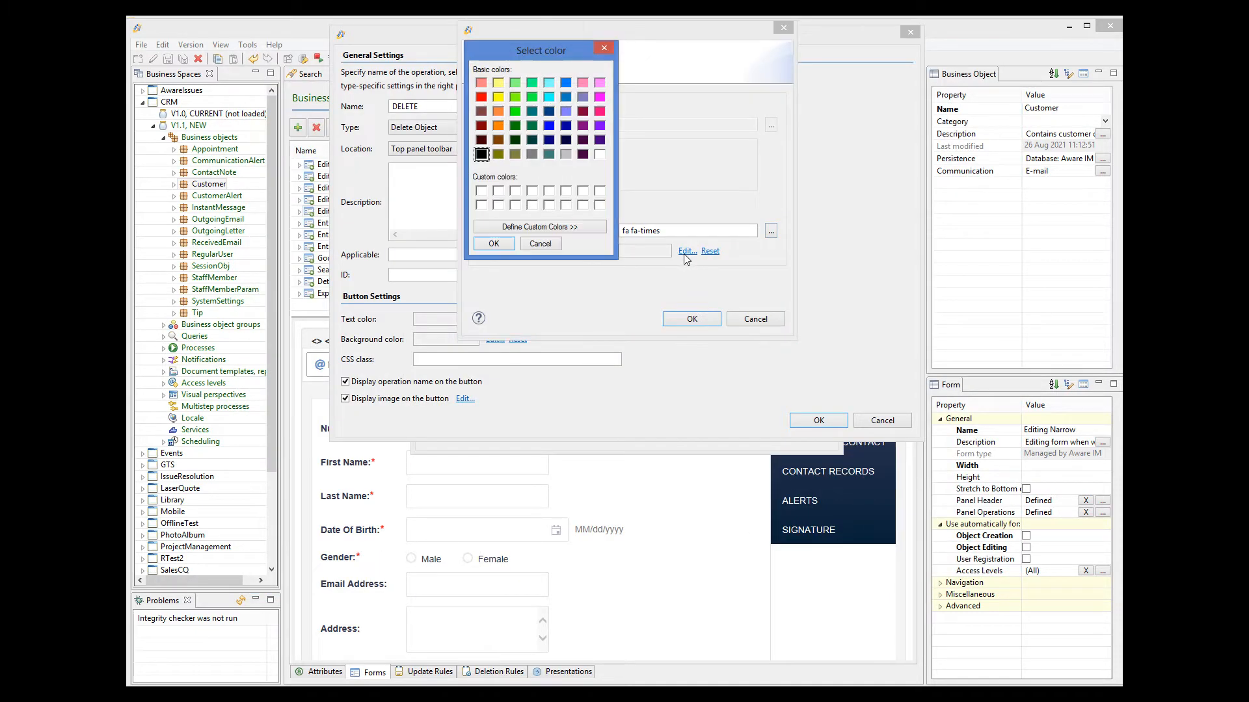
left_click(480, 97)
left_click(501, 243)
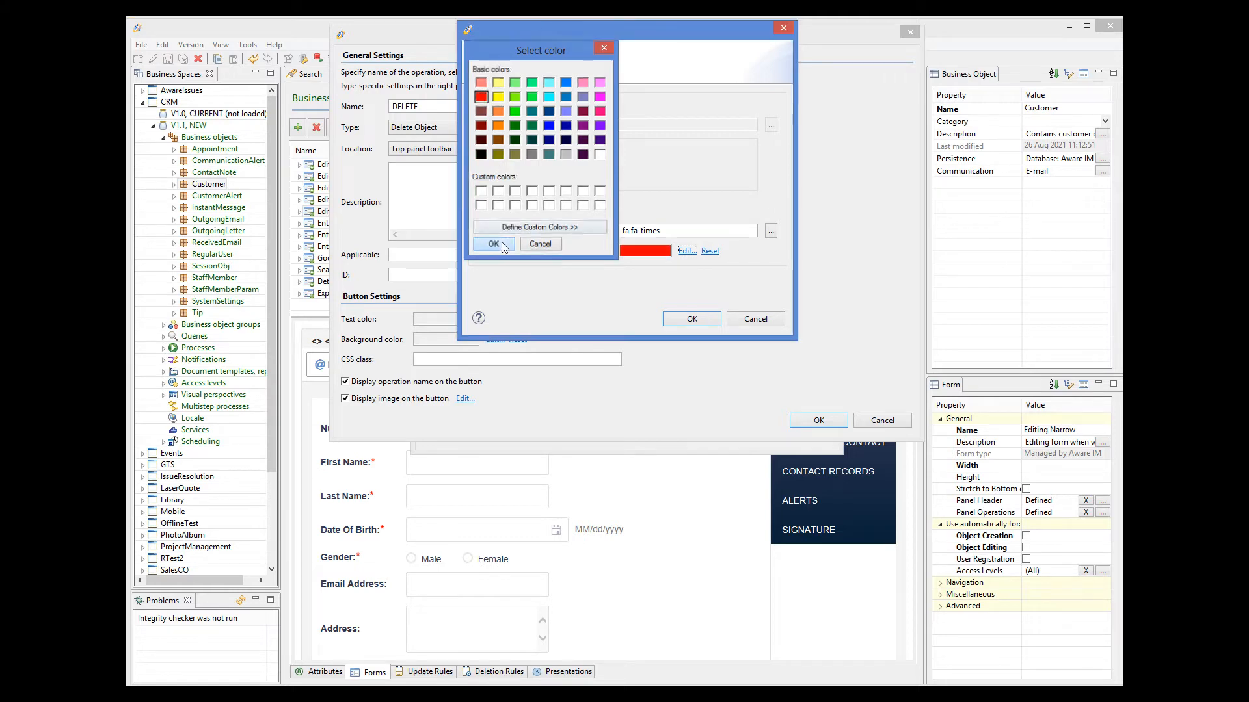
left_click(692, 319)
left_click(824, 420)
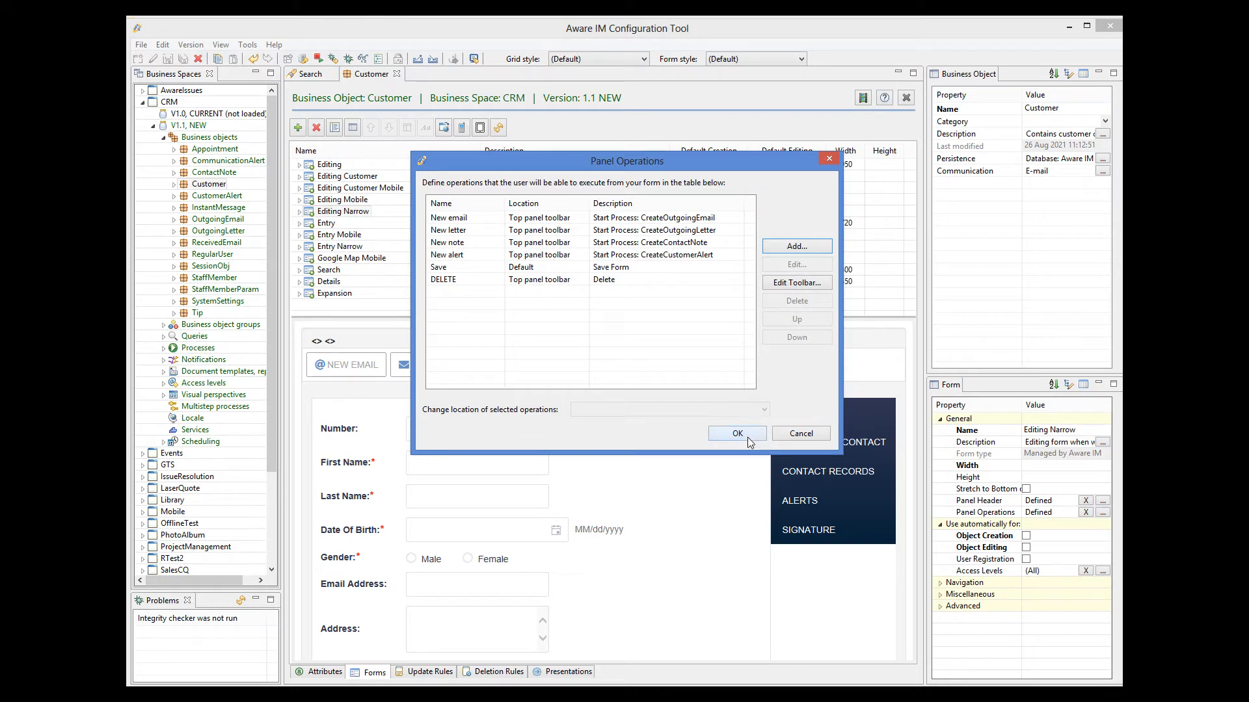
left_click(748, 436)
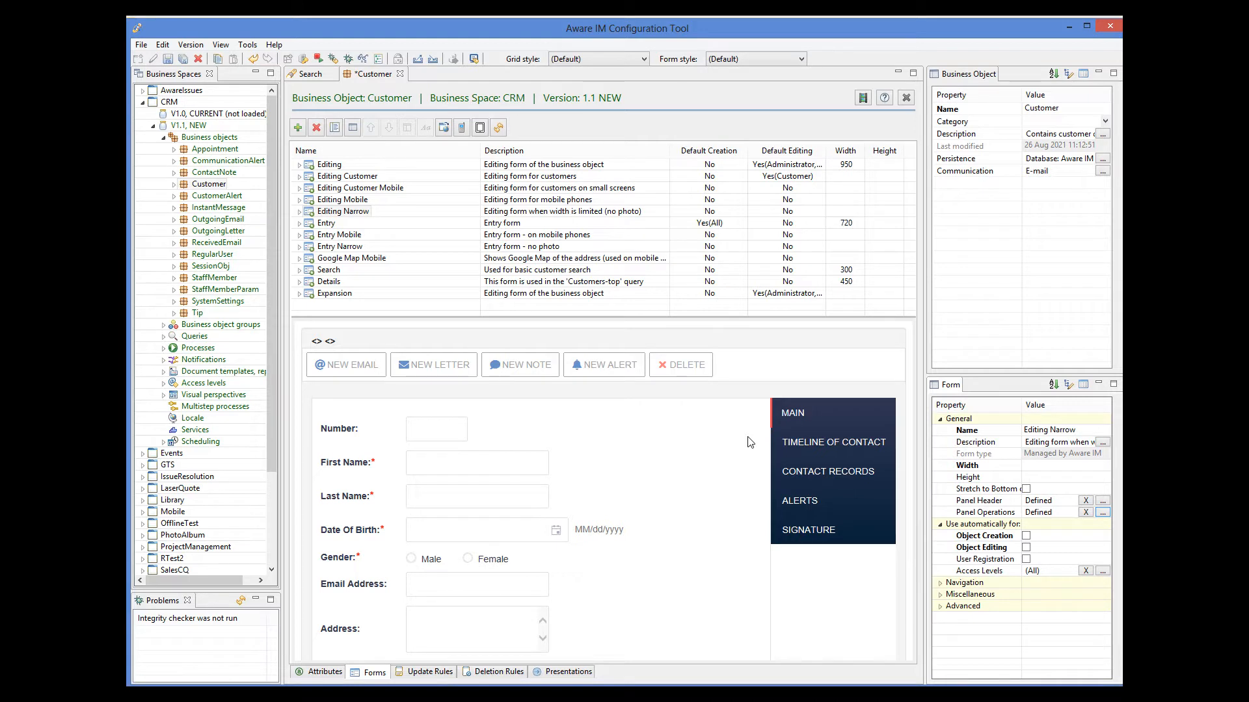
left_click(1102, 512)
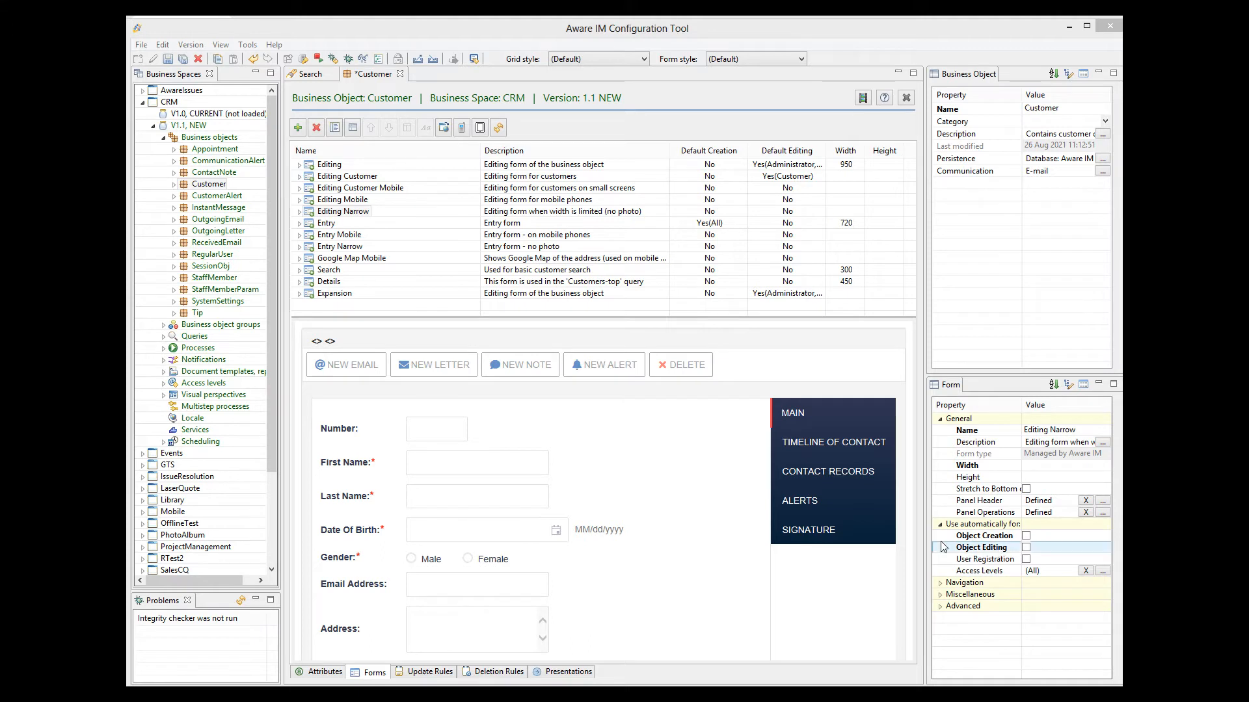
- Open the Personal details section of the Customer object's Editing Mobile form
left_click(361, 203)
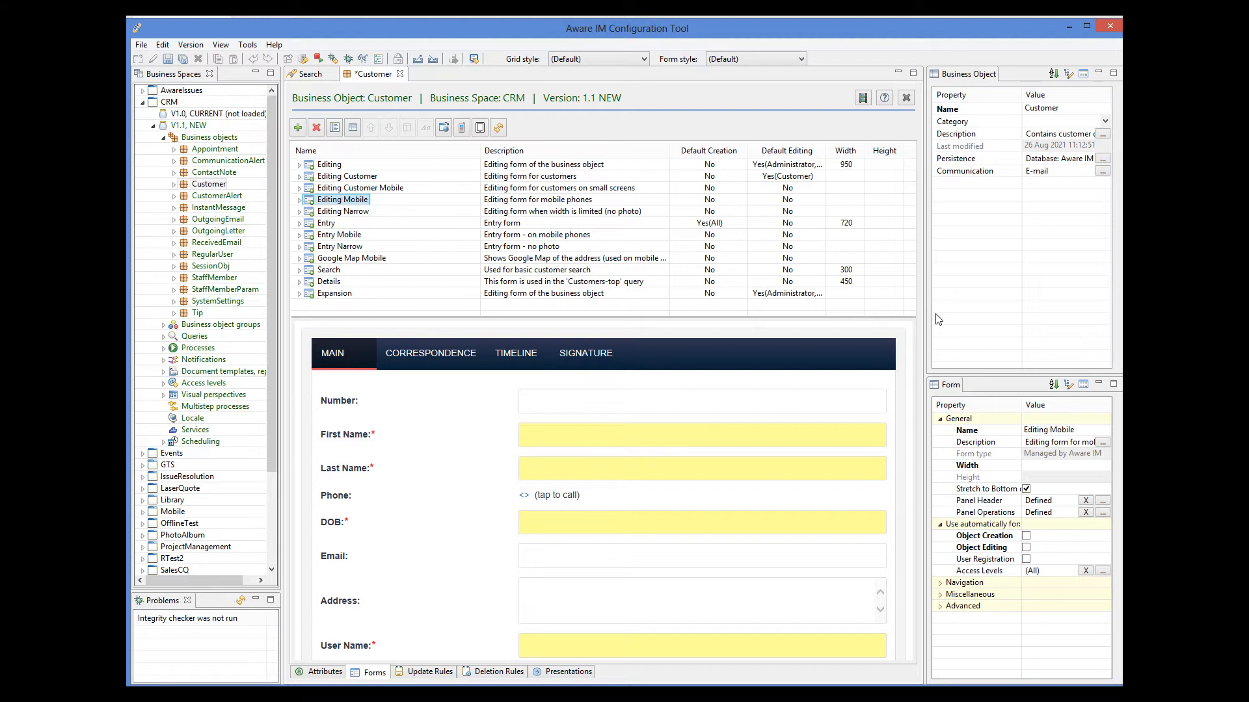
left_click(299, 200)
double_click(350, 213)
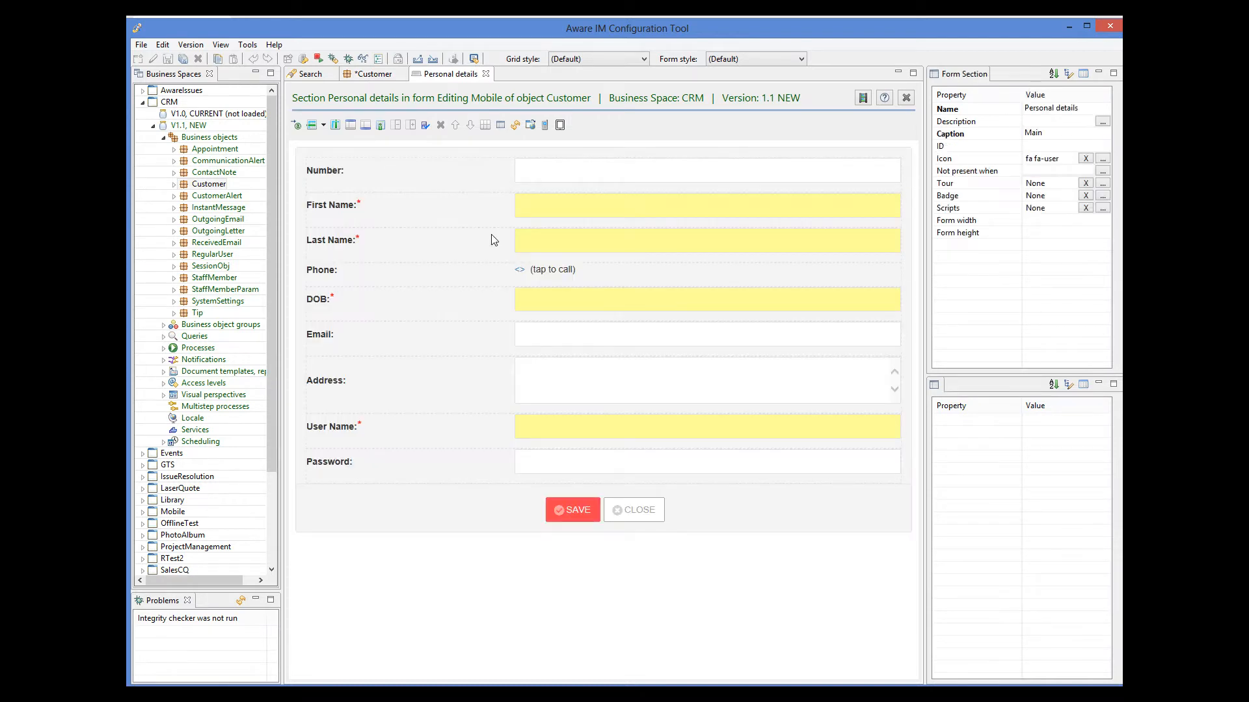
- Insert a Button/Link row at the Address row of the Personal details section
left_click(536, 381)
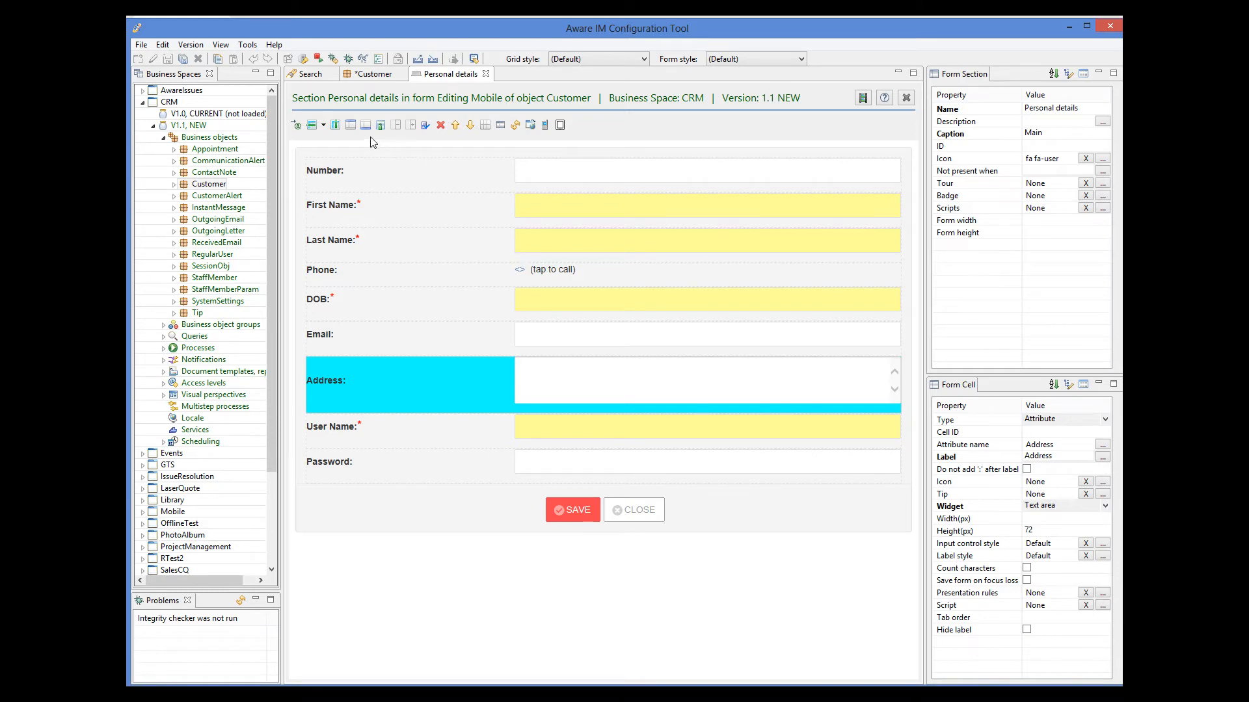
left_click(323, 126)
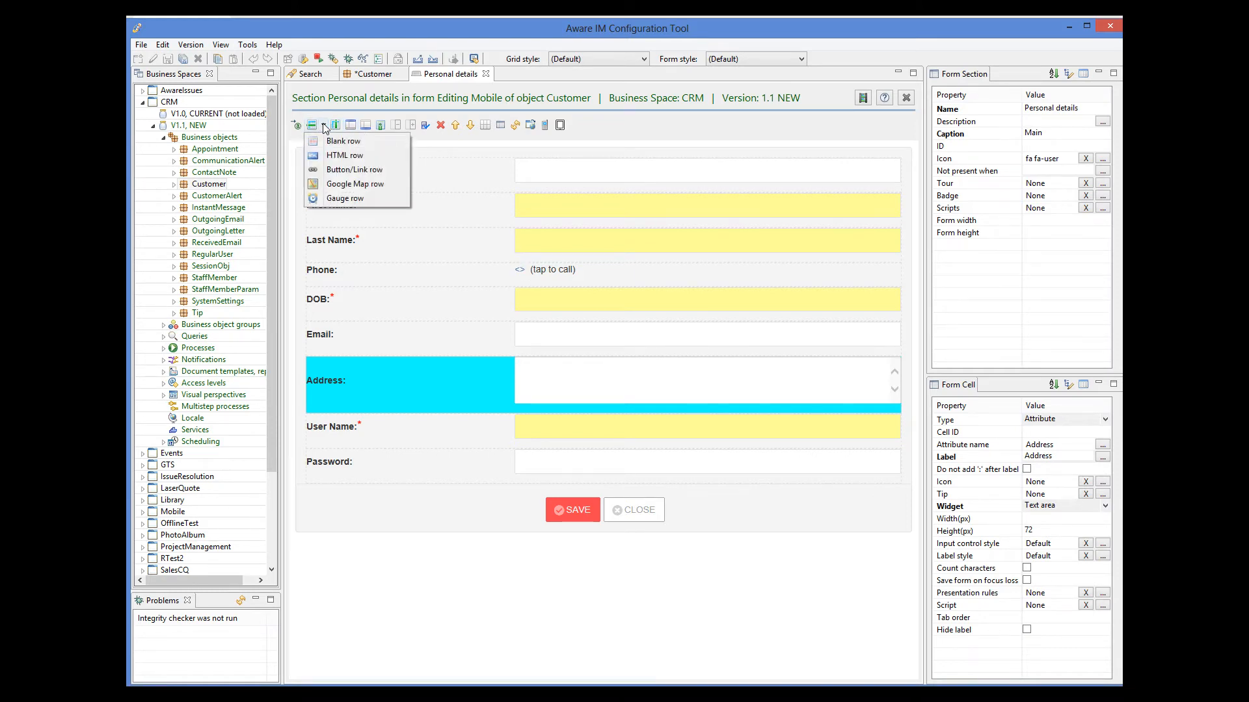
left_click(350, 170)
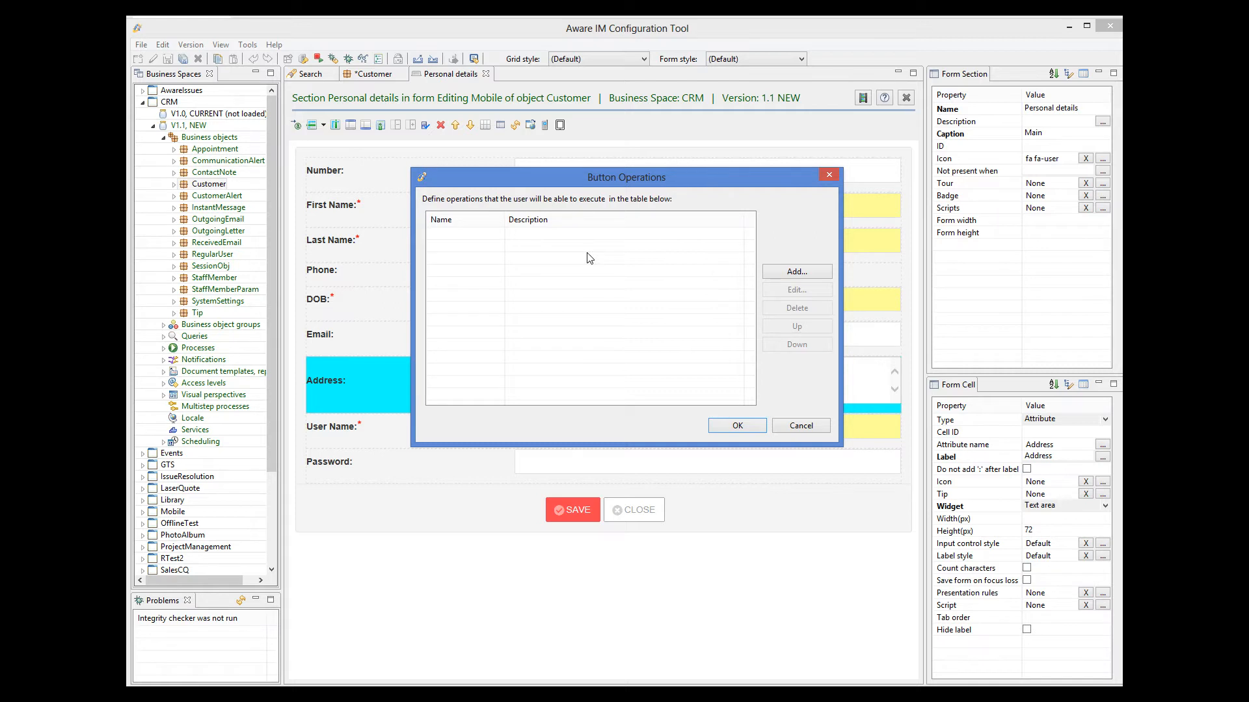
- Add a button operation named NEW LETTER that starts the CreateOutgoingLetter process, with no image displayed on the button
left_click(806, 273)
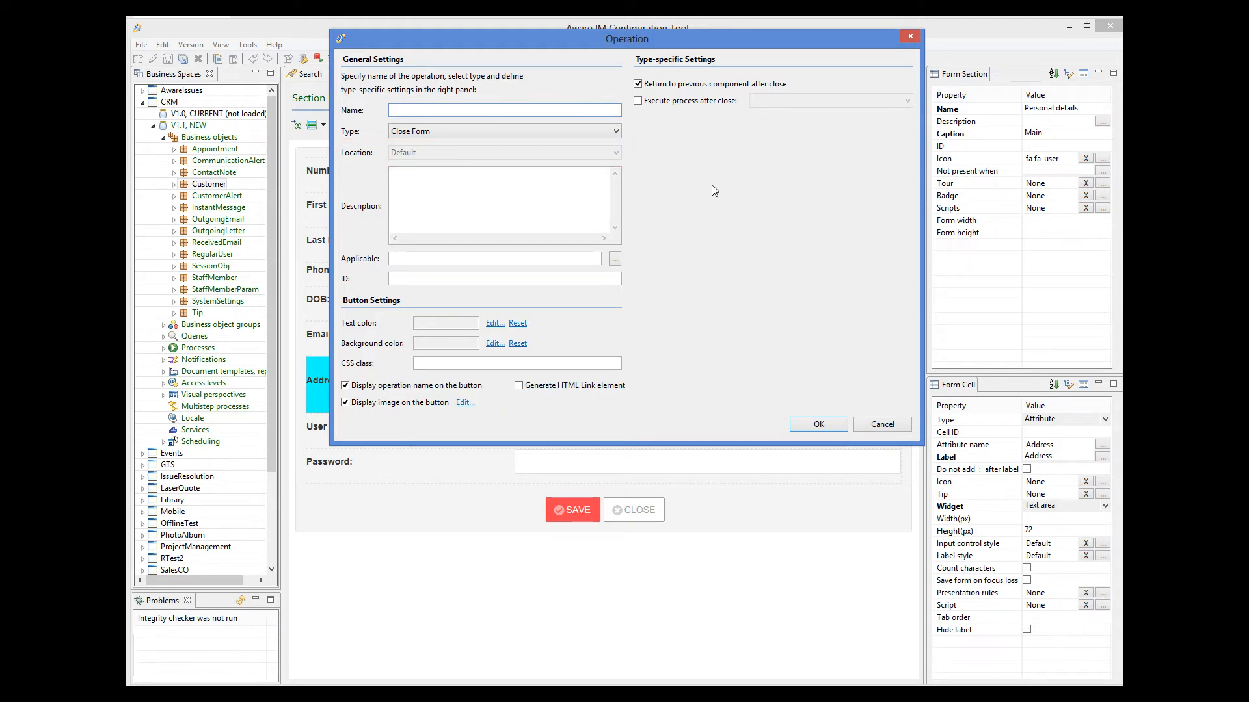
left_click(506, 133)
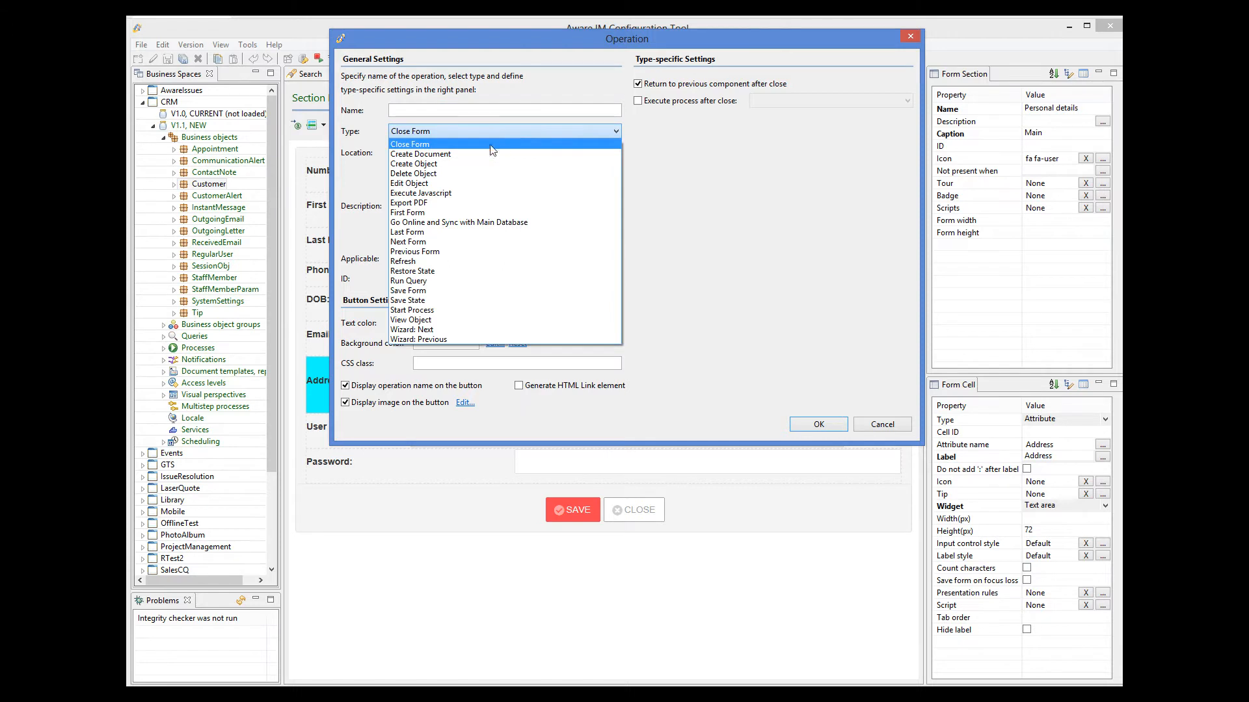
left_click(417, 311)
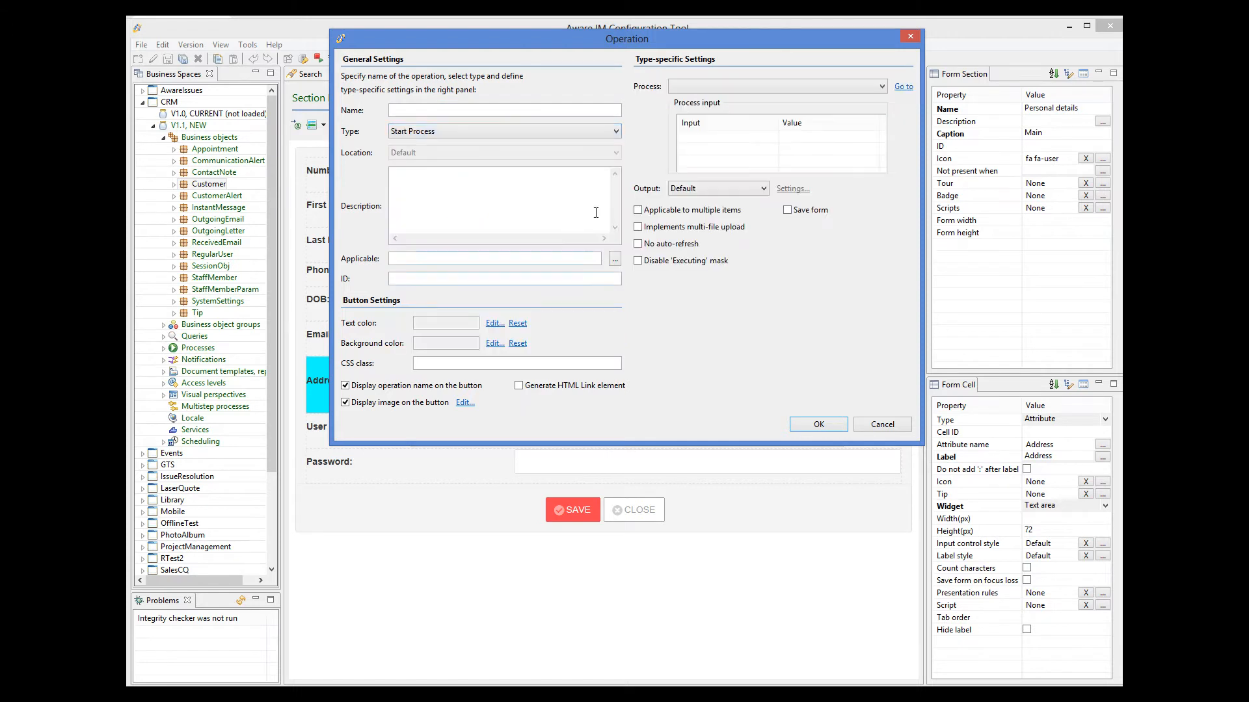
left_click(774, 87)
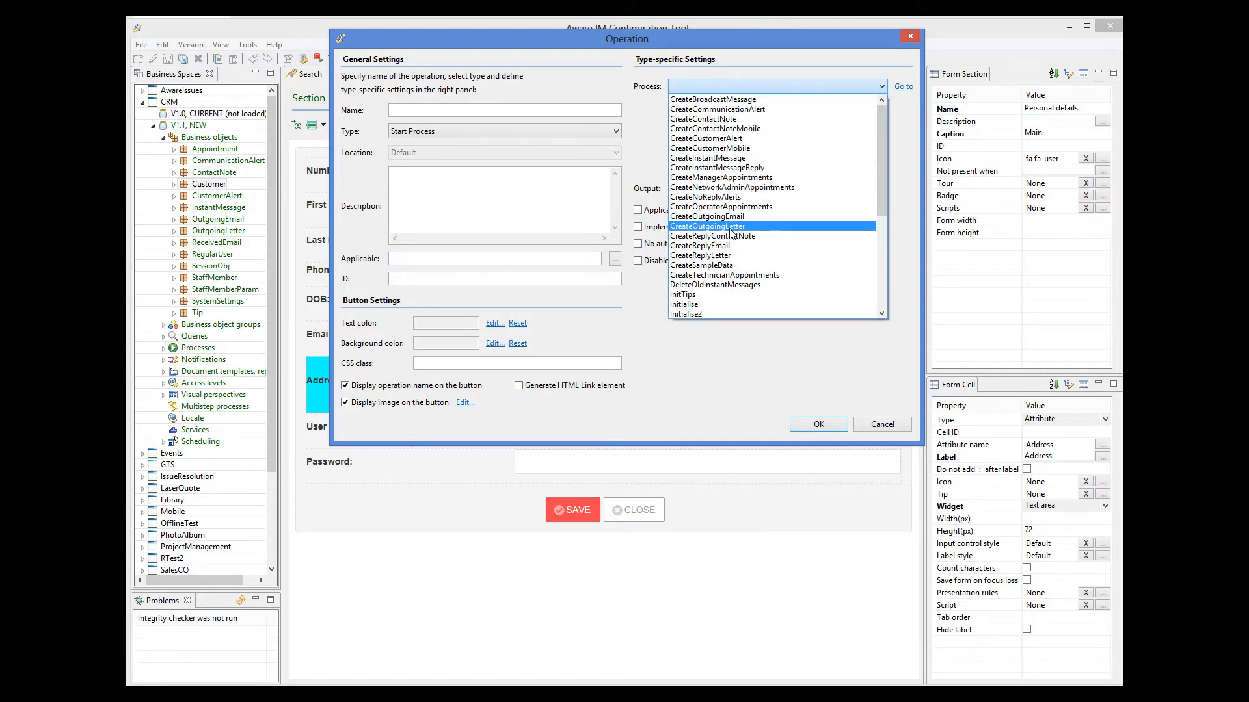
left_click(731, 226)
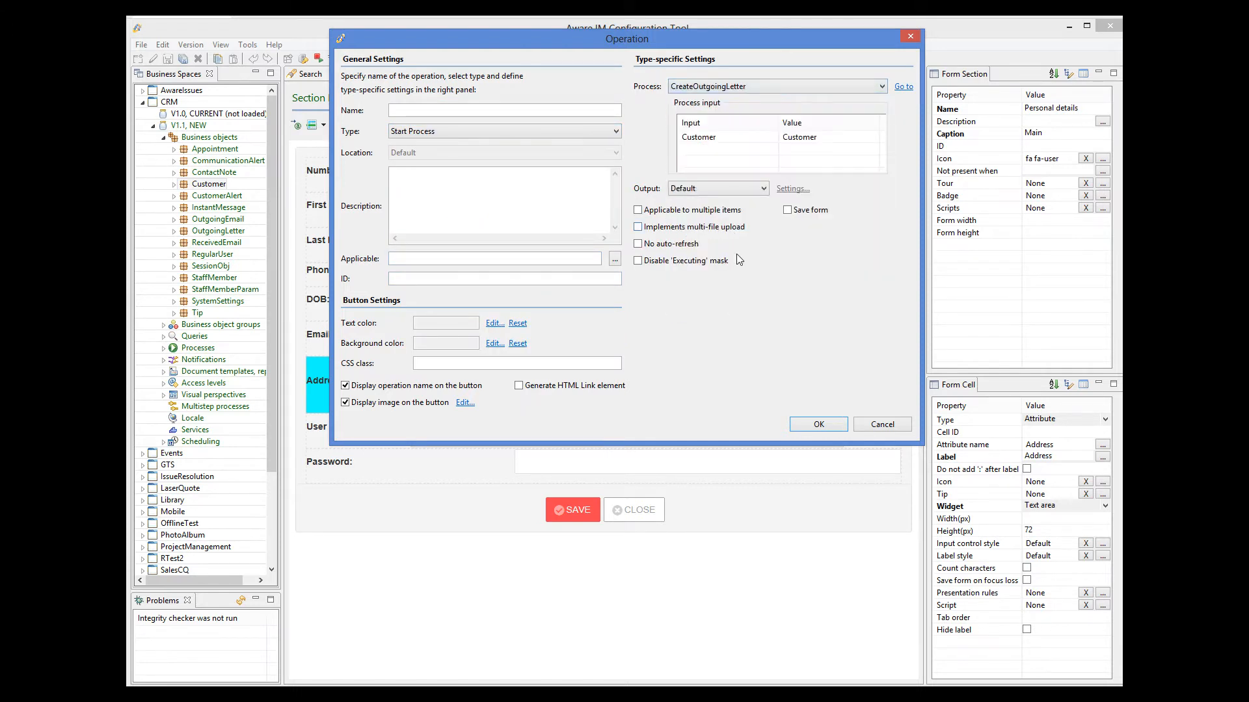
left_click(458, 109)
type("NEW LETTER")
left_click(346, 402)
left_click(822, 424)
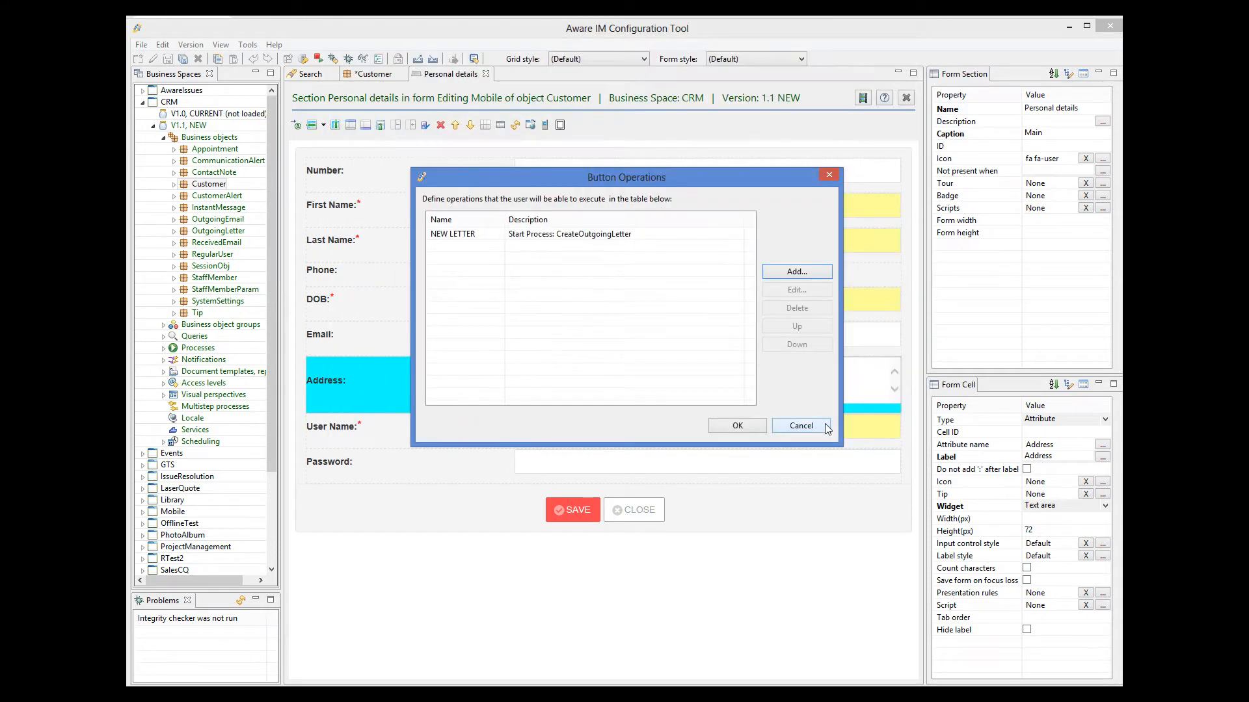
- Add a button operation named NEW EMAIL that starts the CreateOutgoingEmail process, with no image displayed on the button
left_click(796, 272)
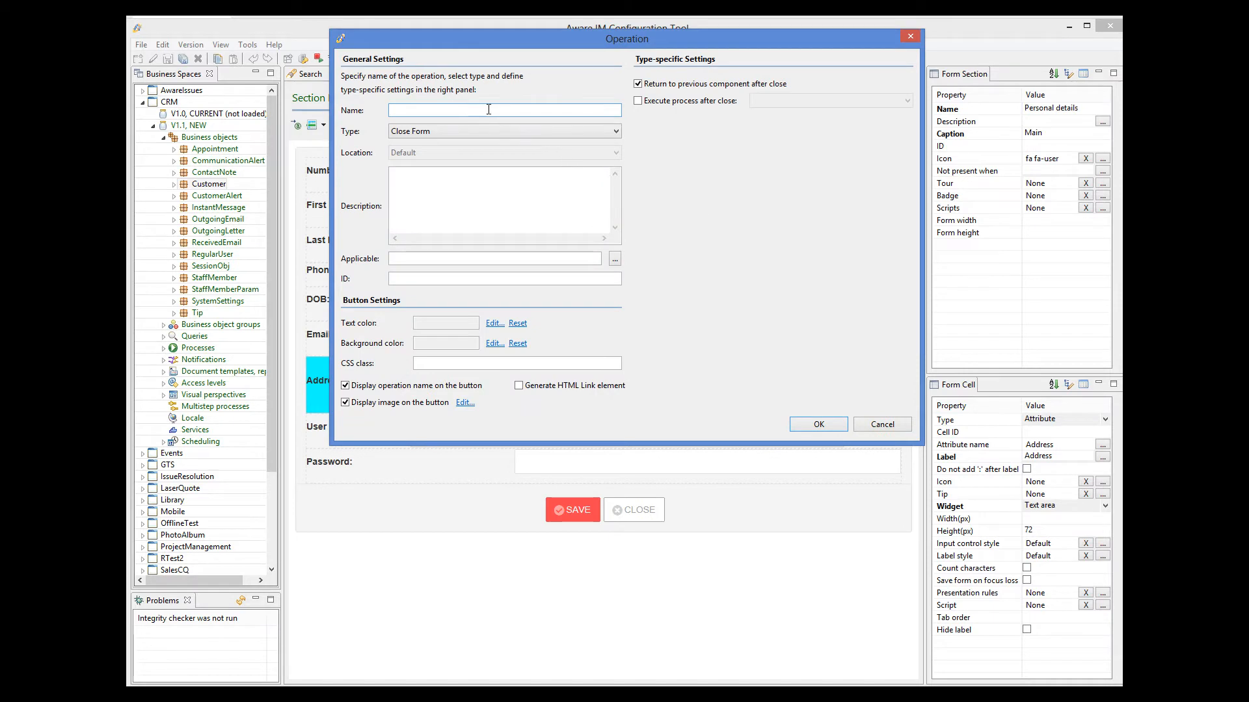
type("NEW EMAIL")
left_click(446, 134)
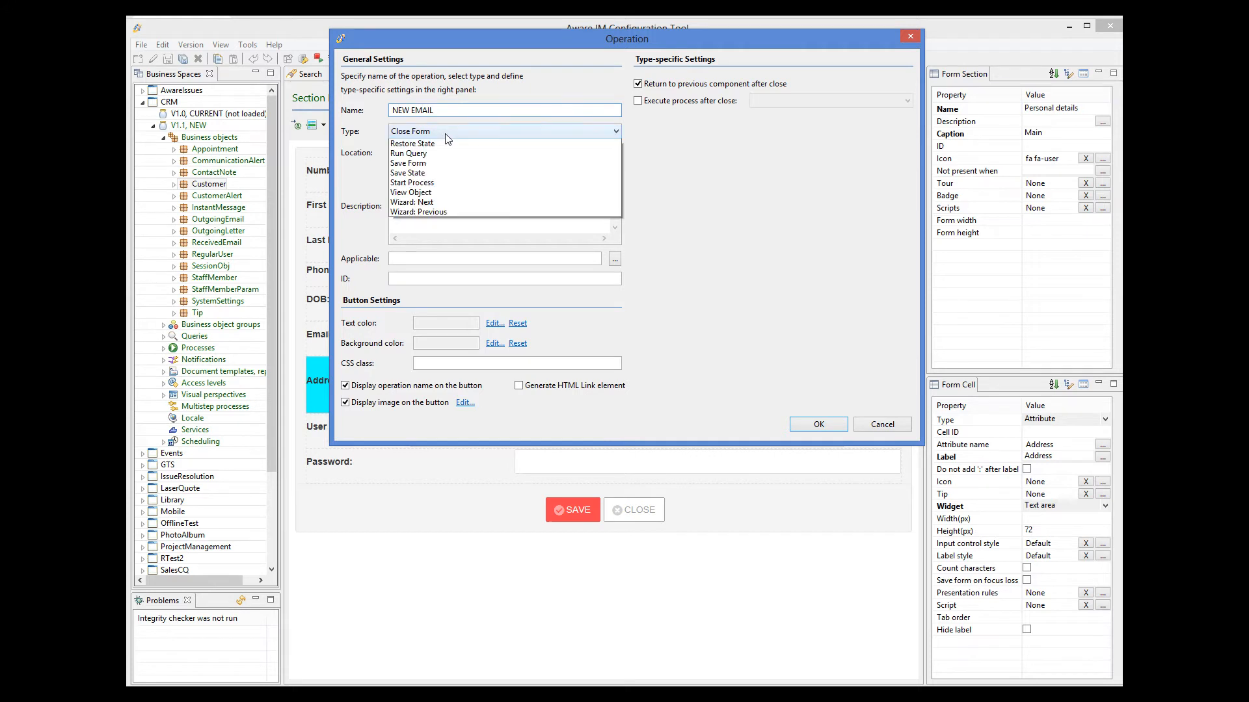
left_click(423, 313)
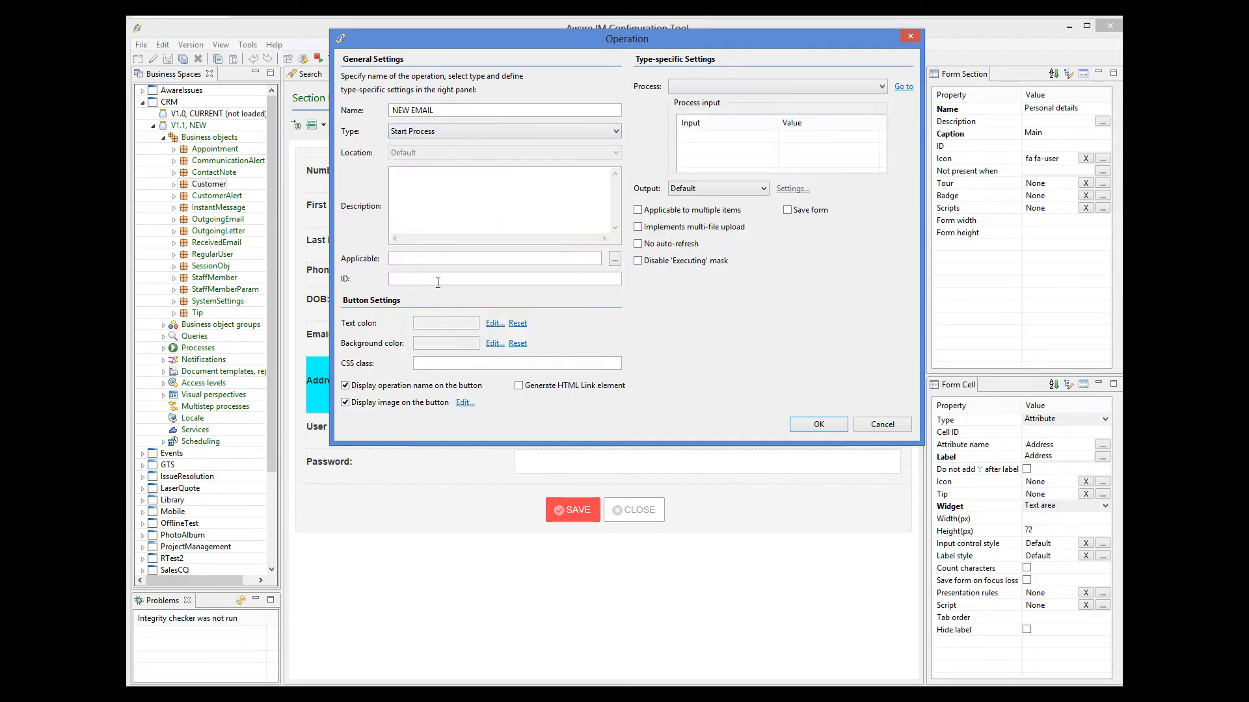
left_click(676, 88)
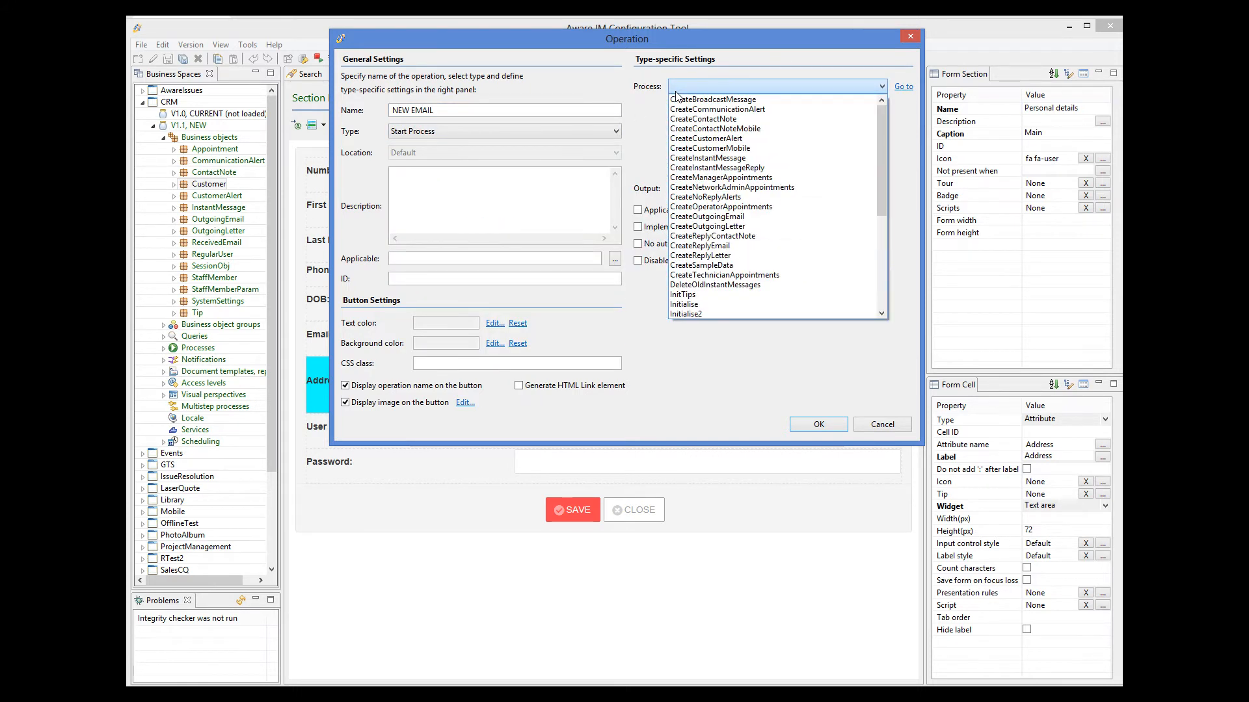
left_click(698, 217)
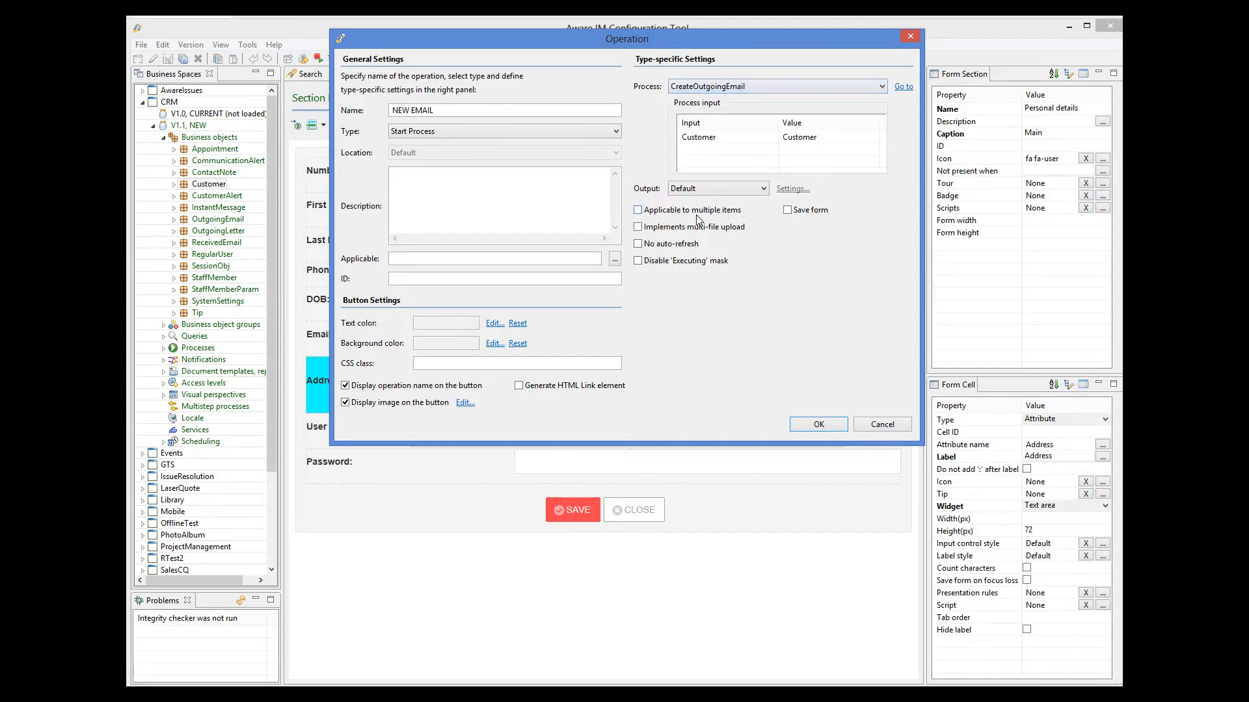
left_click(352, 402)
left_click(839, 426)
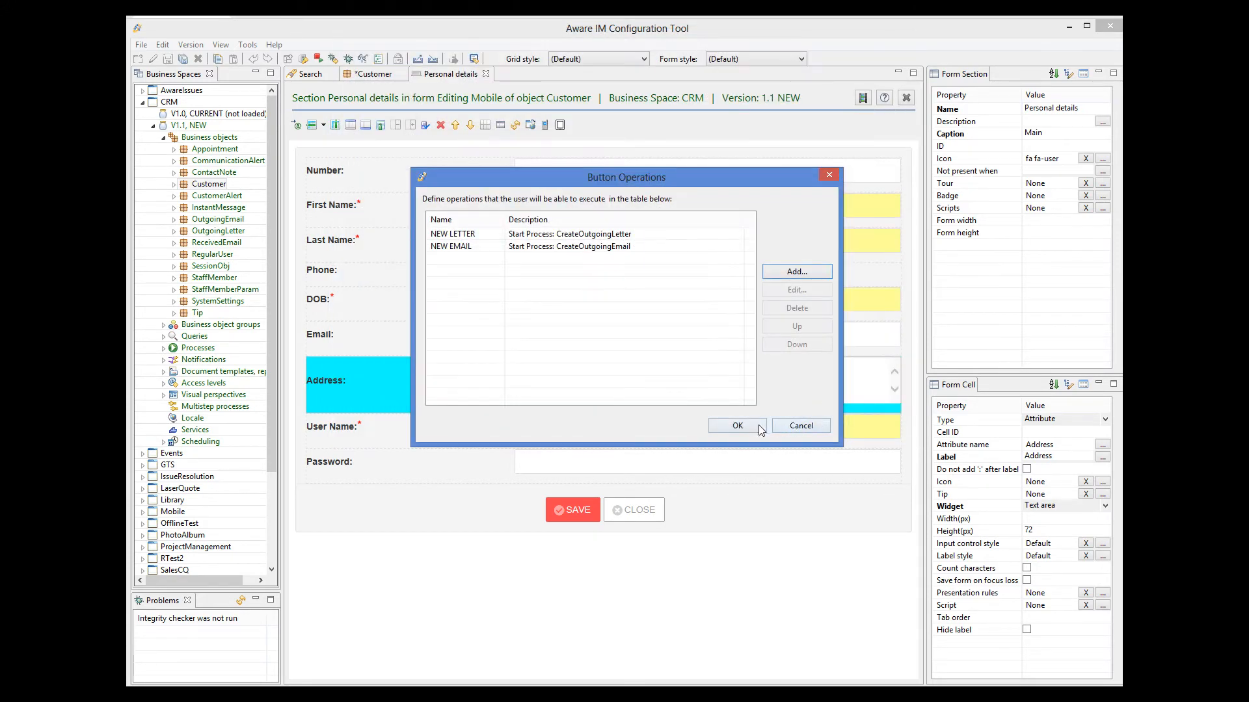
- Finish the button row with NEW LETTER and NEW EMAIL, and close the Personal details section without saving its changes
left_click(738, 426)
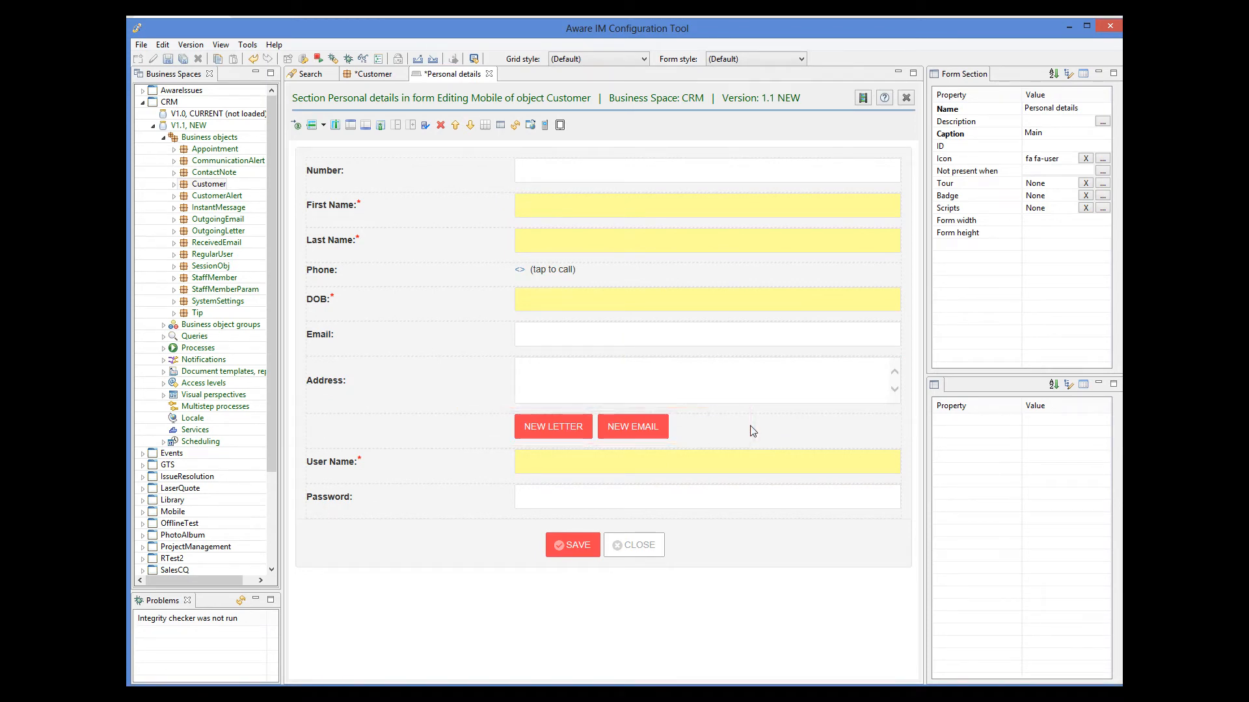
left_click(753, 431)
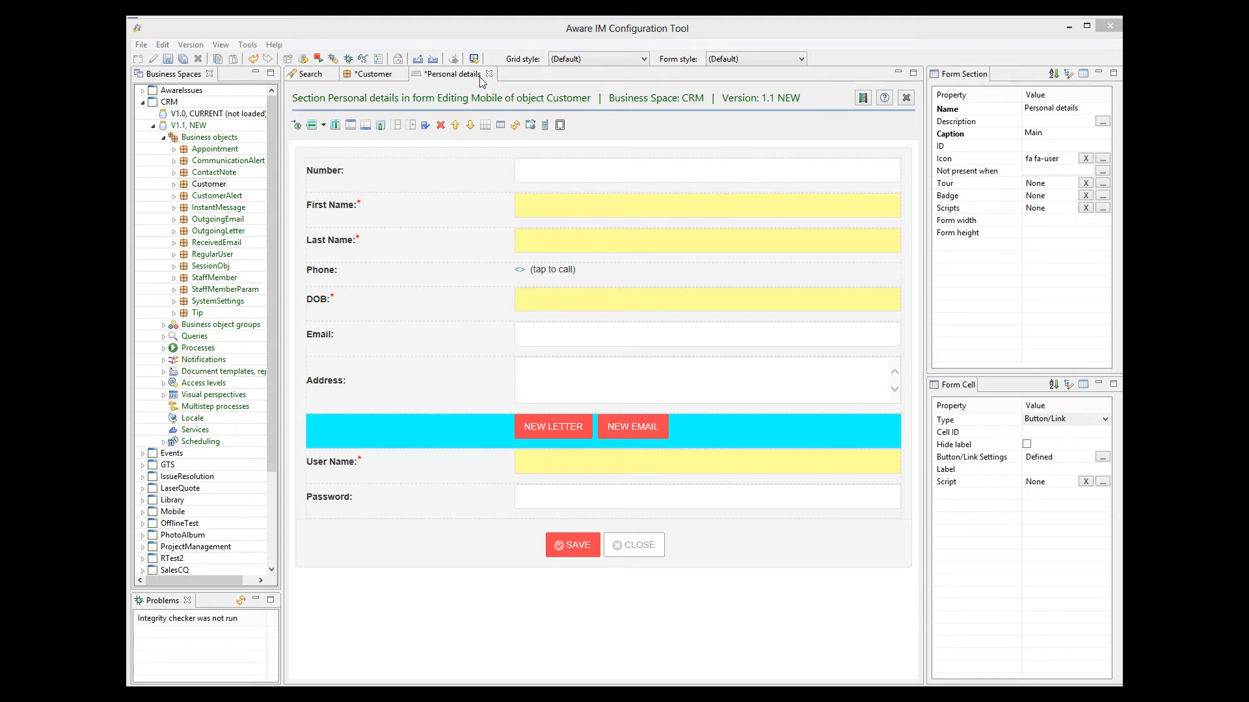
left_click(545, 128)
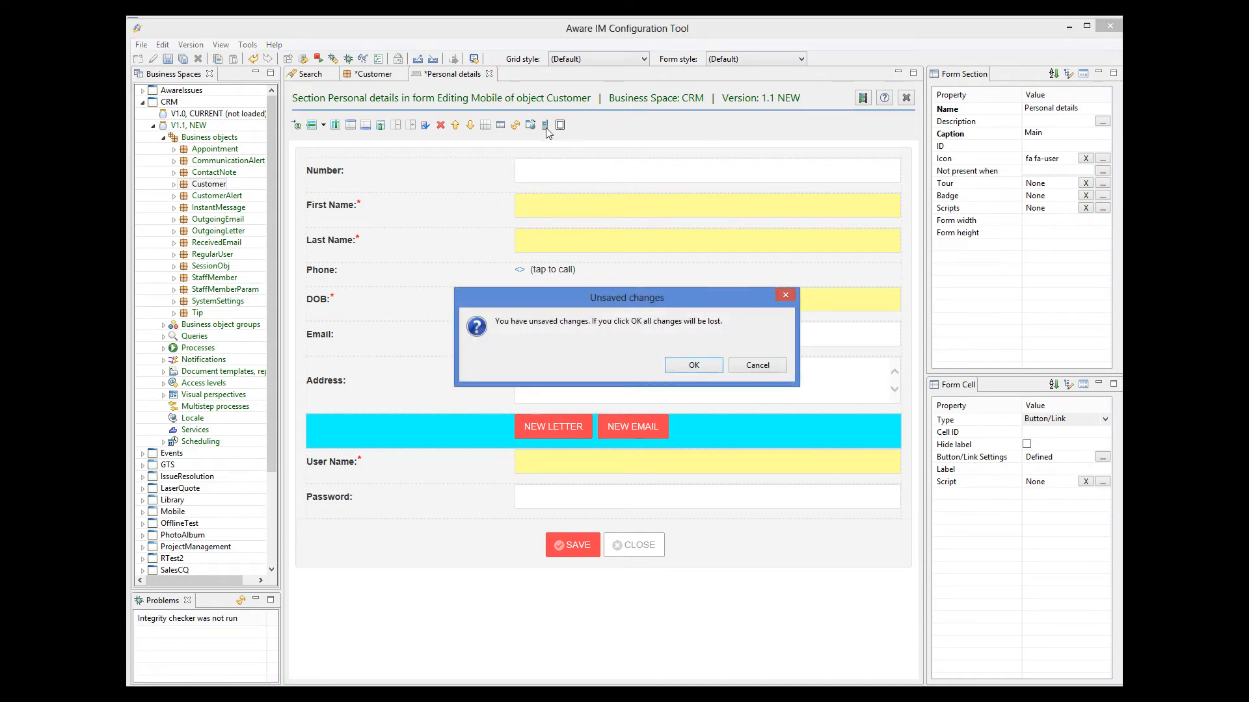
left_click(694, 365)
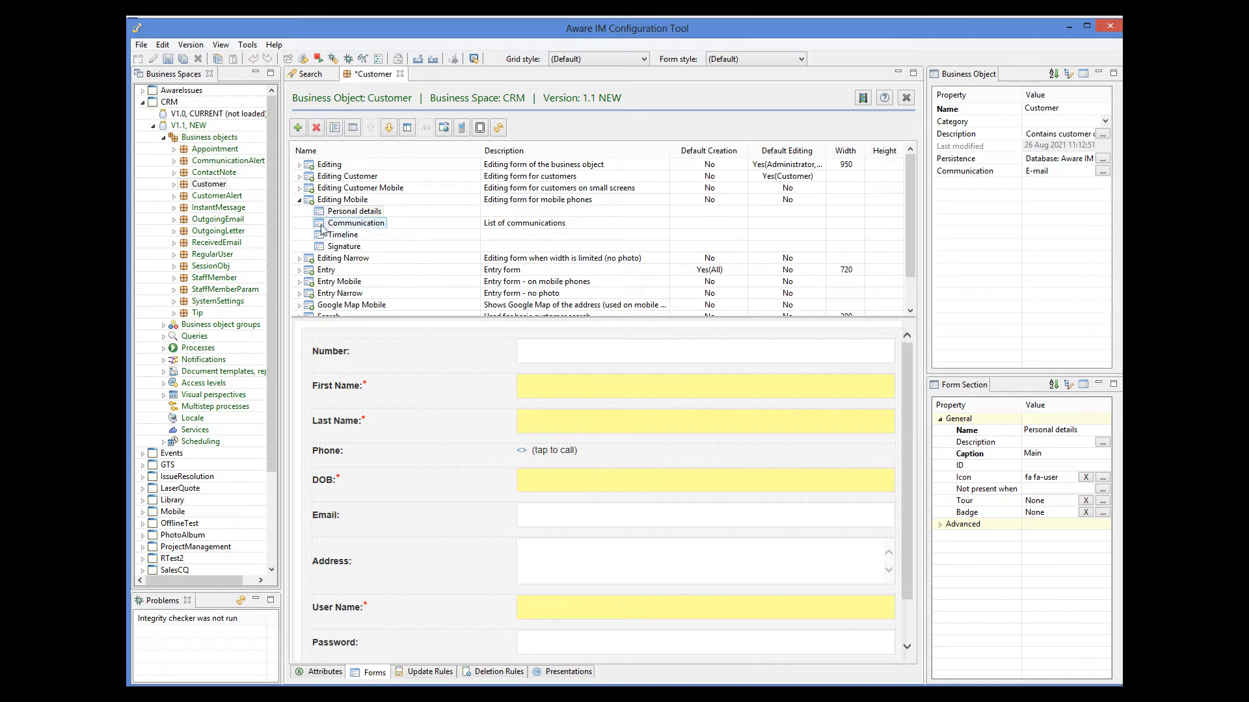
- Open the Main section of the Customer object's Entry Mobile form for editing
left_click(299, 200)
left_click(301, 203)
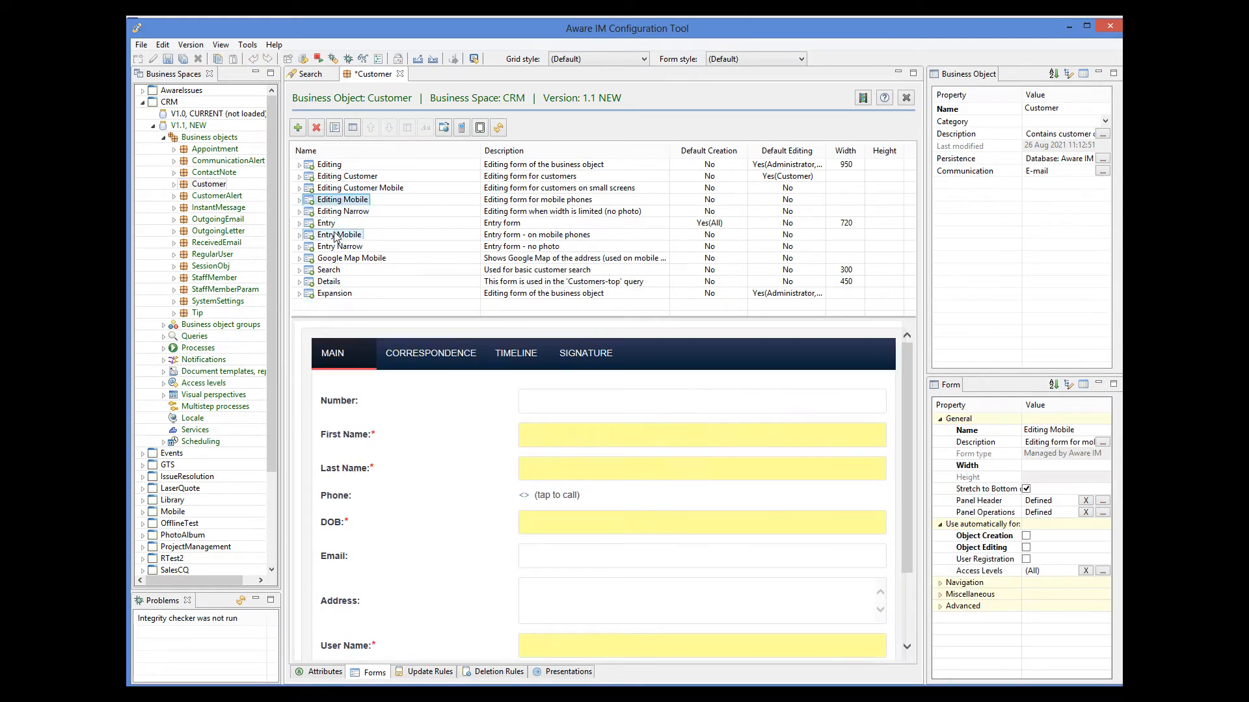
left_click(338, 235)
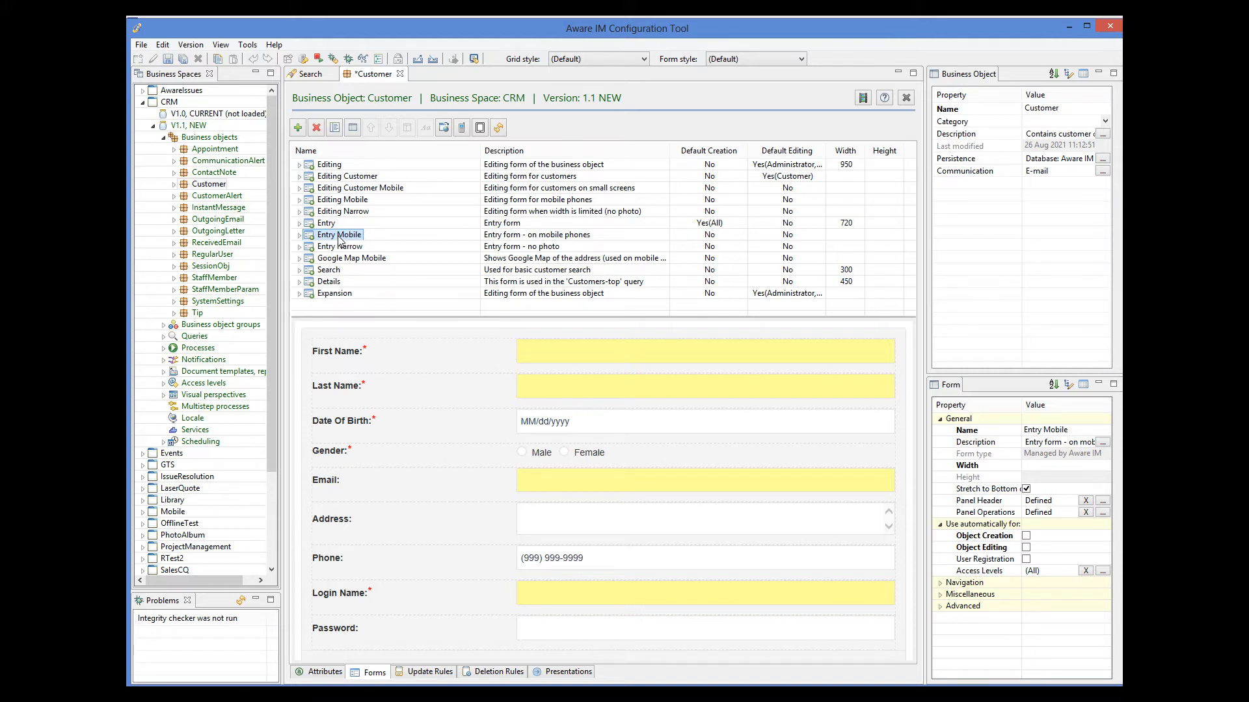
left_click(299, 236)
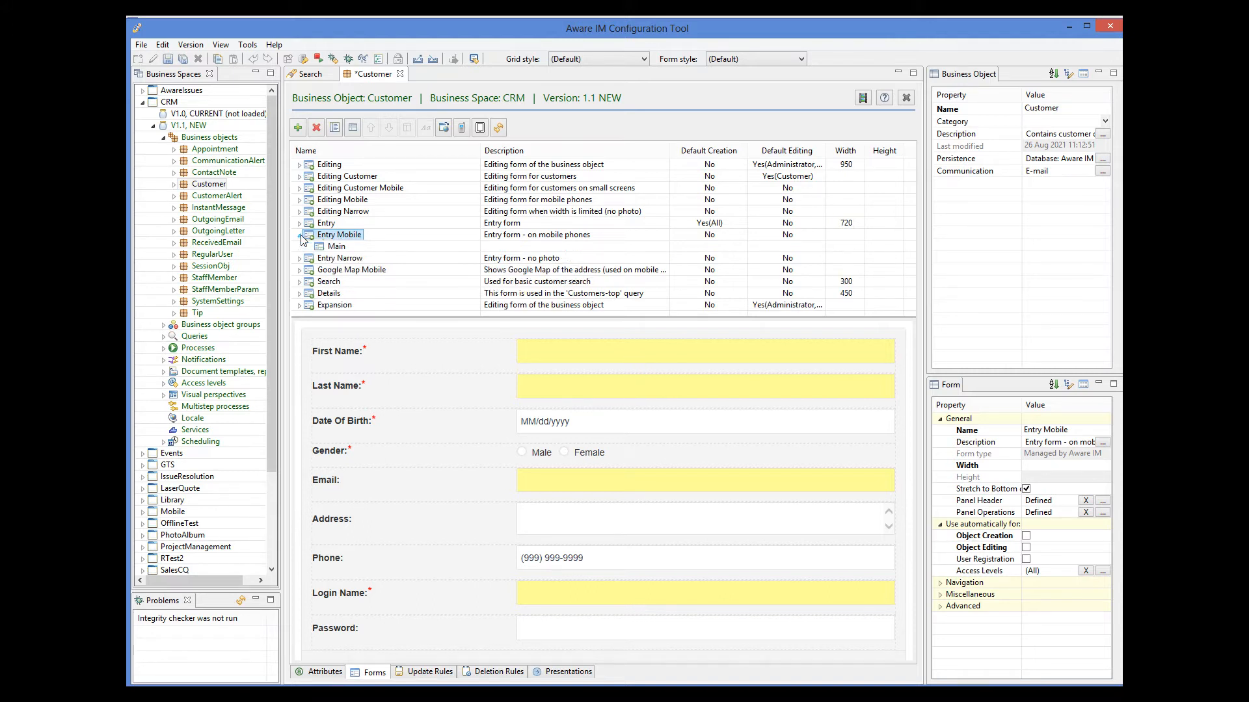
double_click(333, 249)
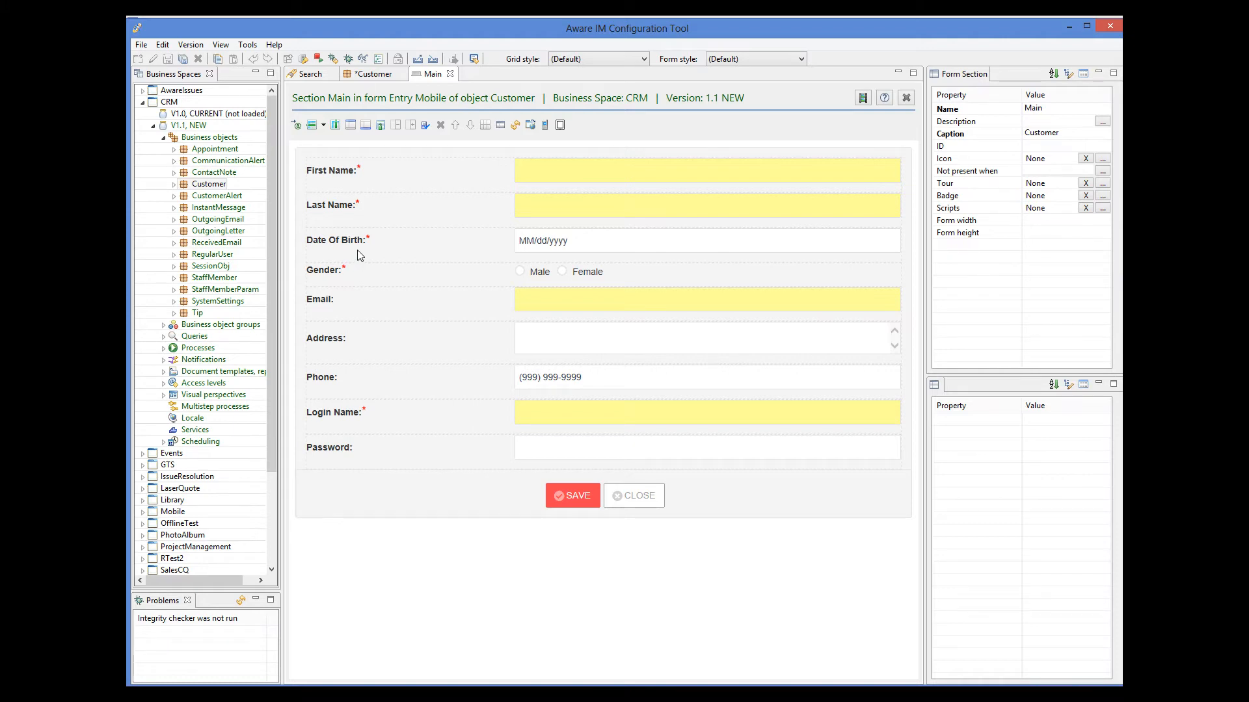
- Insert an HTML row with gray-bordered instructions on updating details and mandatory fields, and move it above First Name in the Main section
left_click(376, 181)
left_click(323, 125)
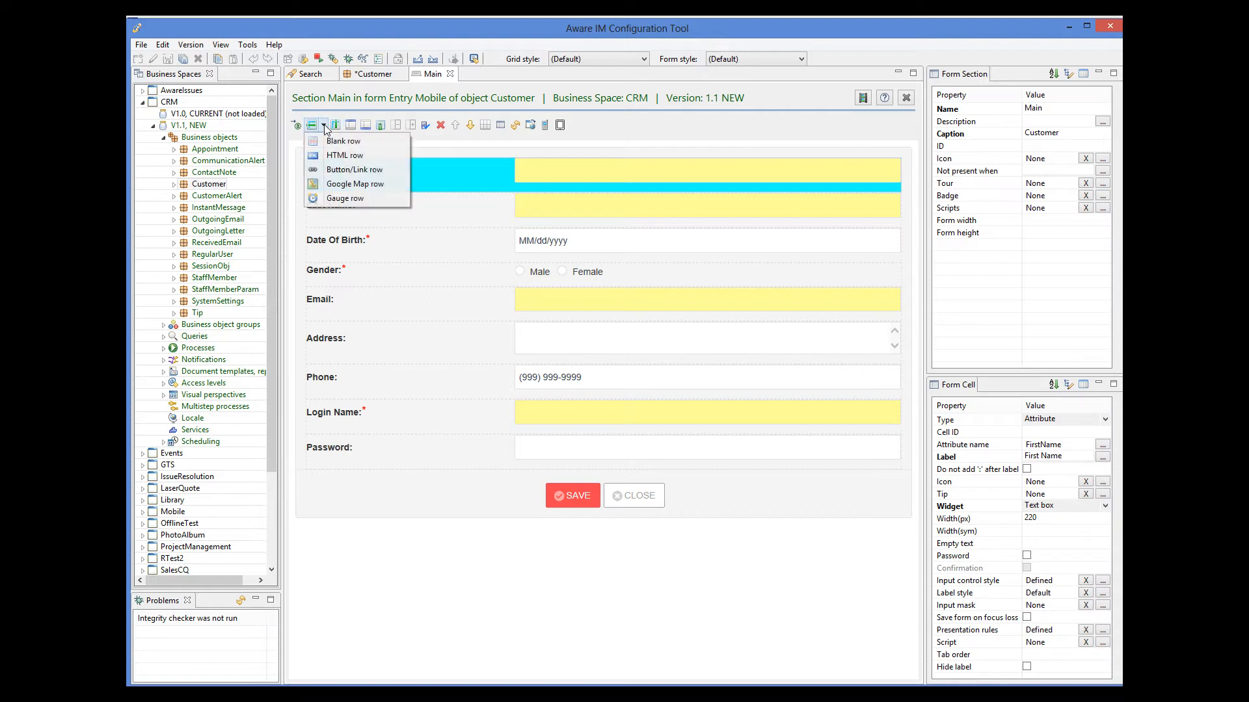
left_click(337, 155)
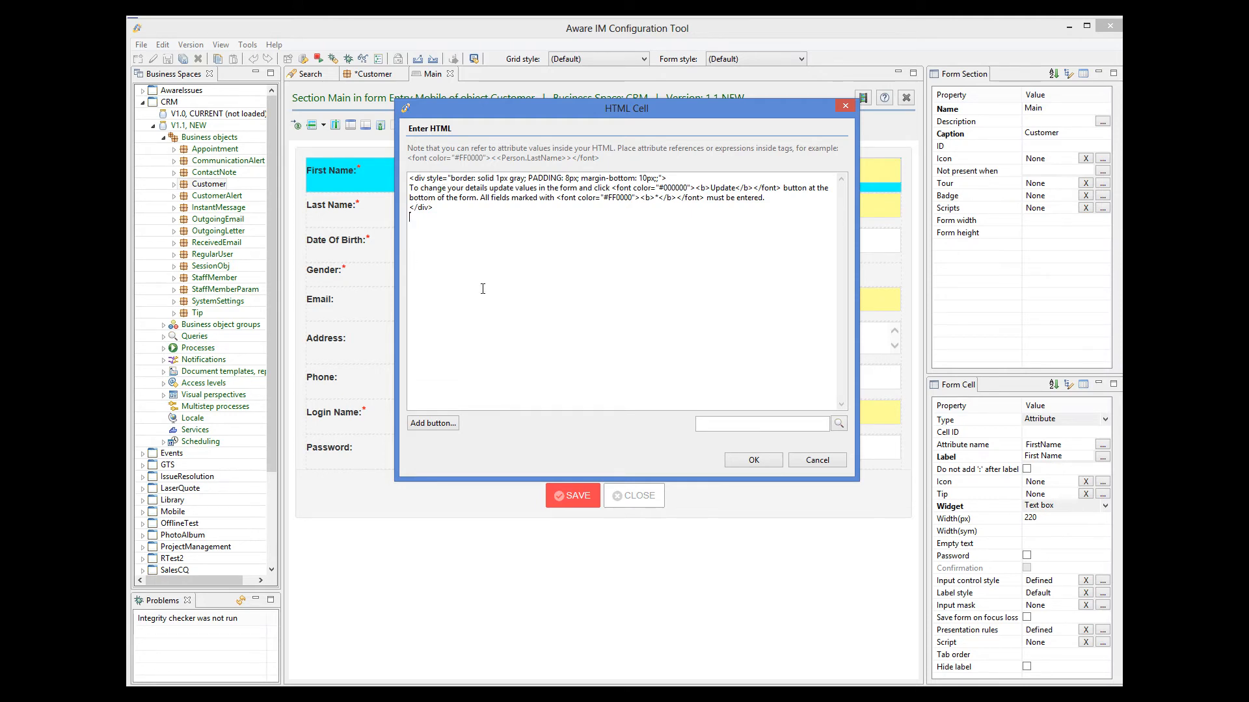
left_click(763, 466)
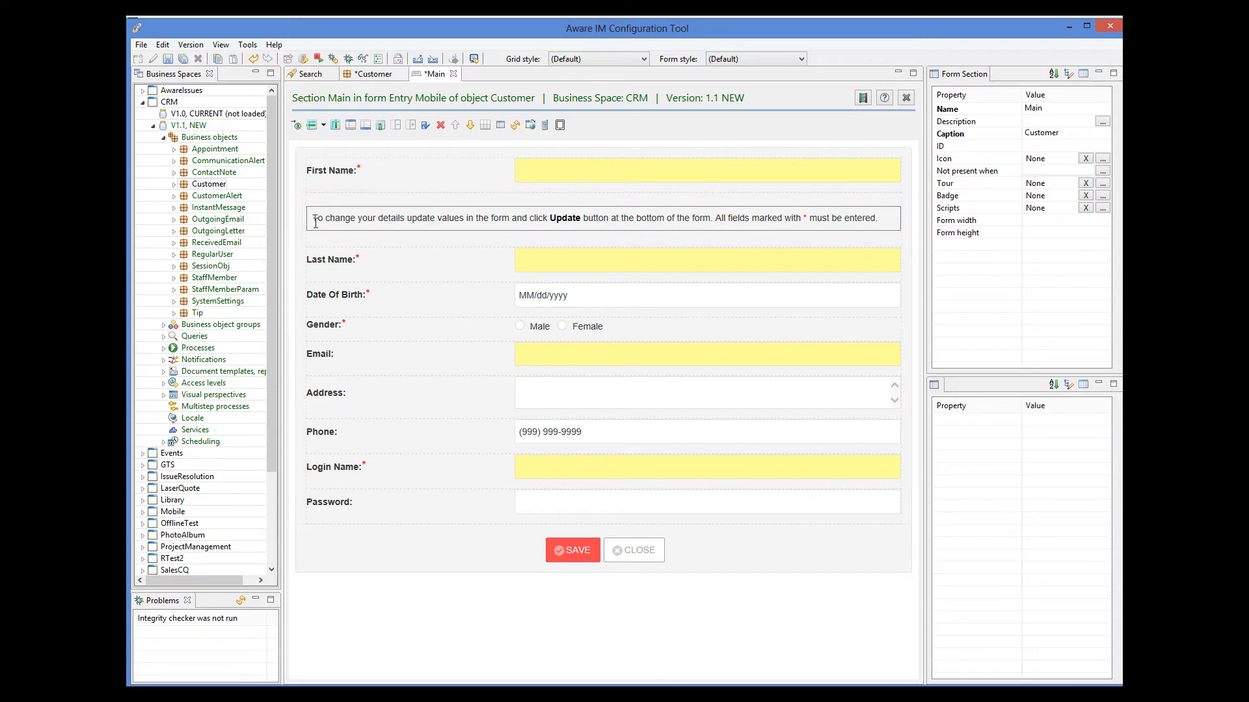
left_click_drag(312, 227, 313, 163)
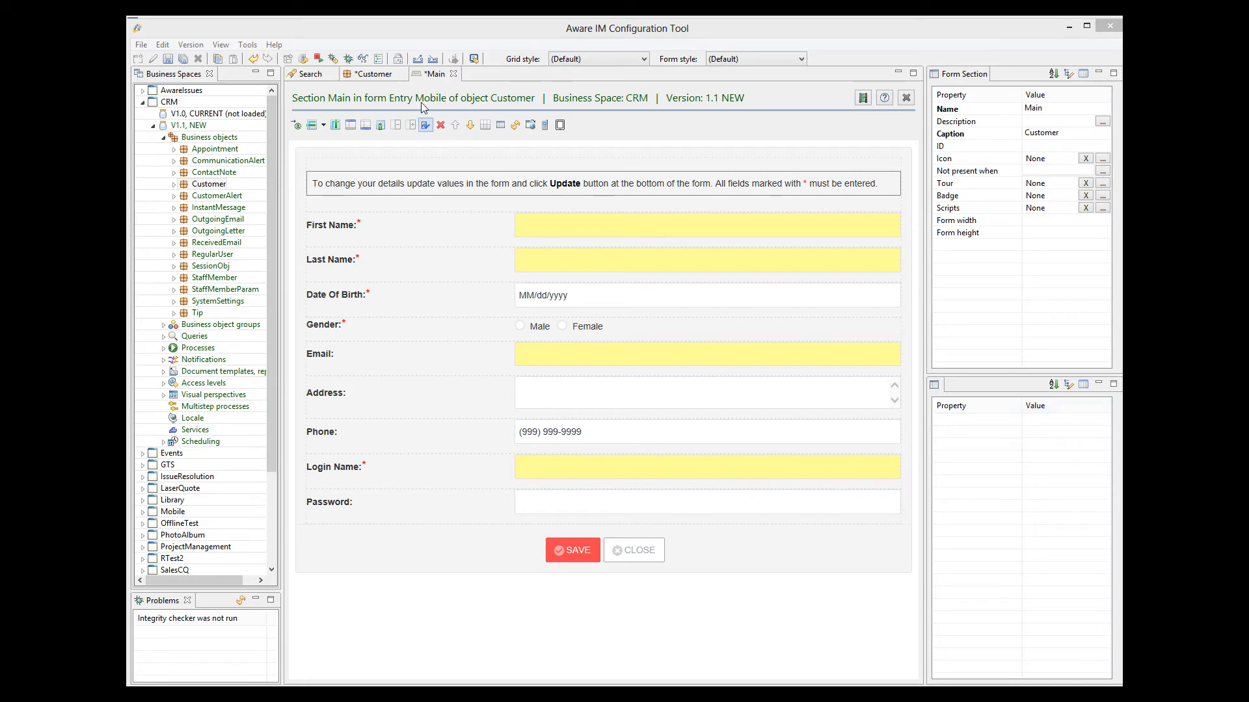
- Close the Main section without saving, and open the Personal details section of the Editing Mobile form
left_click(454, 73)
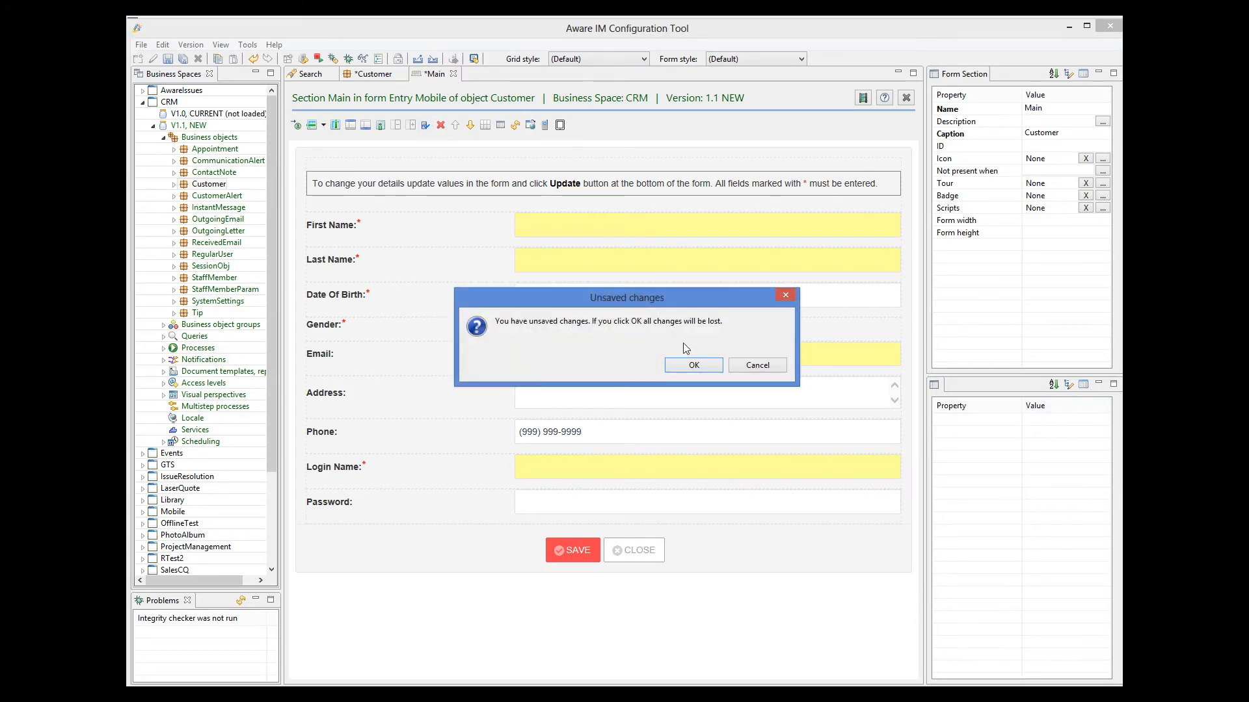
left_click(694, 365)
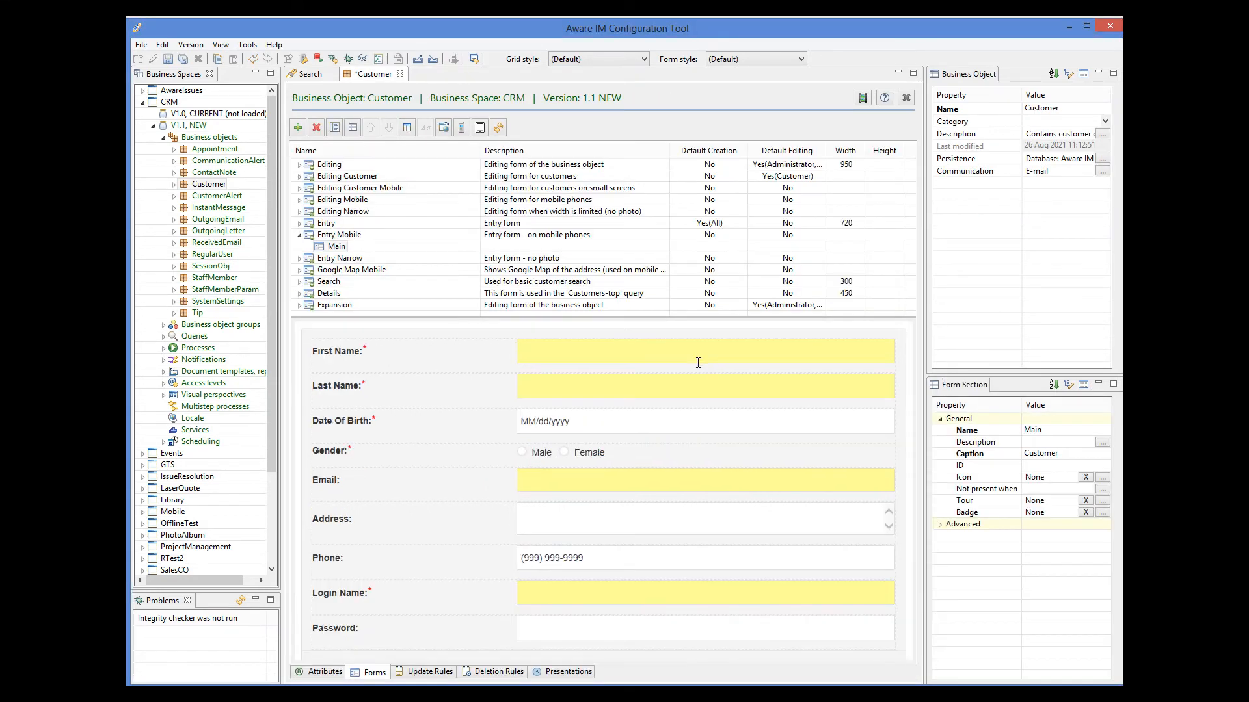
left_click(351, 200)
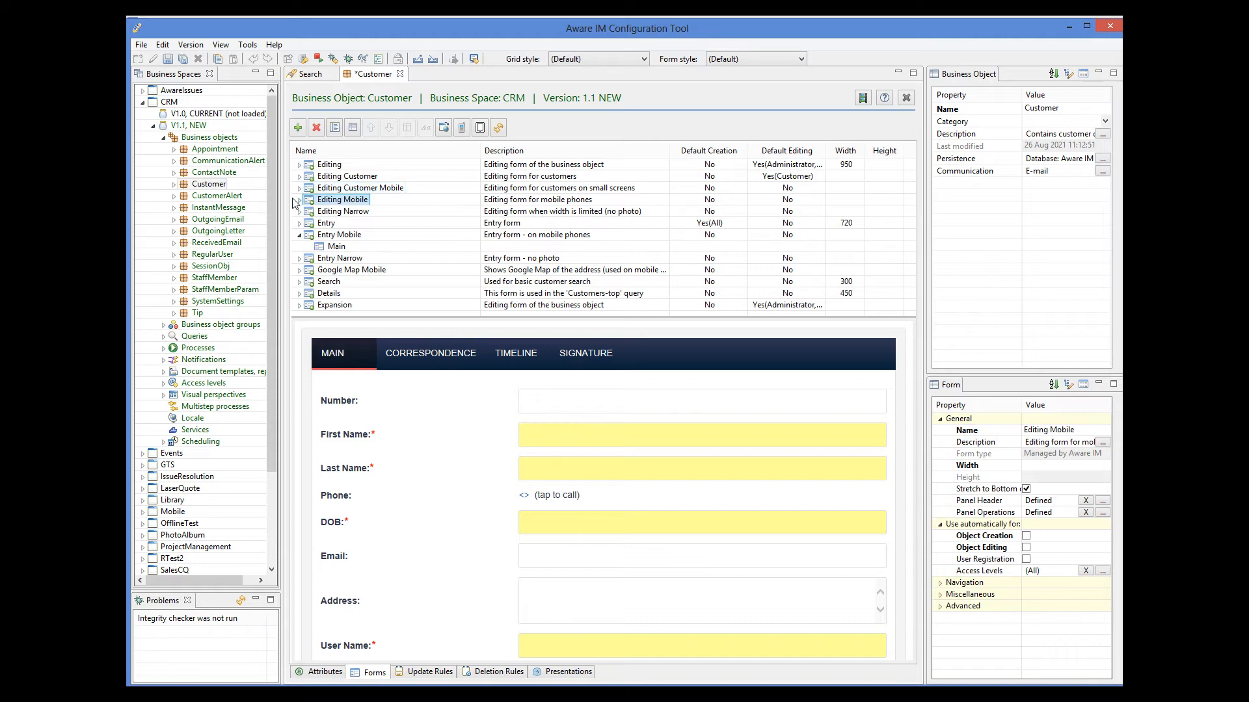
double_click(349, 200)
double_click(347, 213)
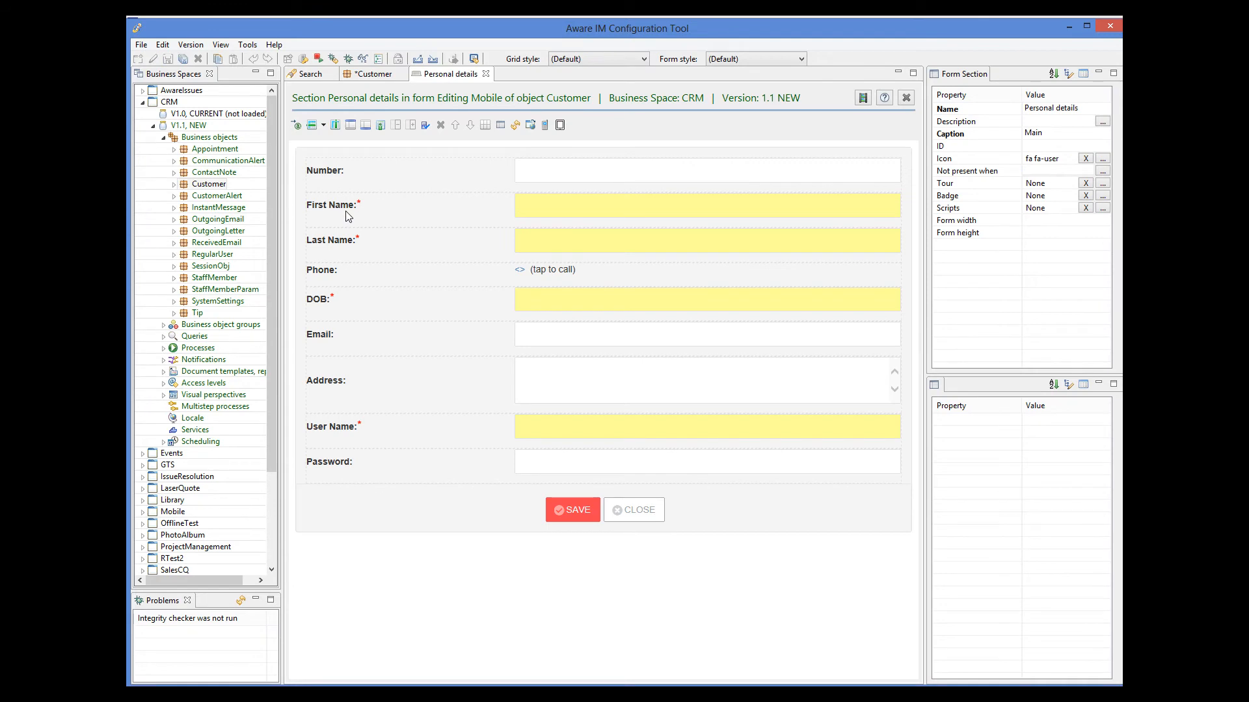
- Examine the HTML behind the Phone row's tap-to-call link, and close the Personal details section
left_click(633, 272)
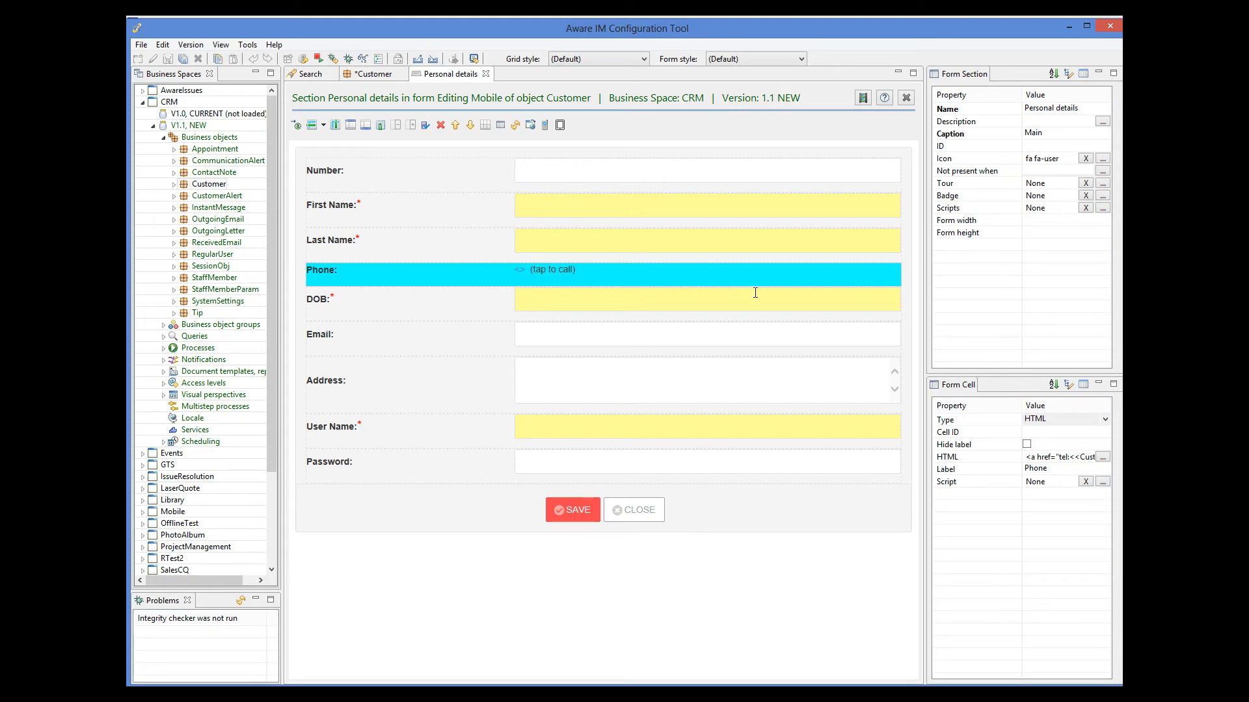
left_click(1103, 457)
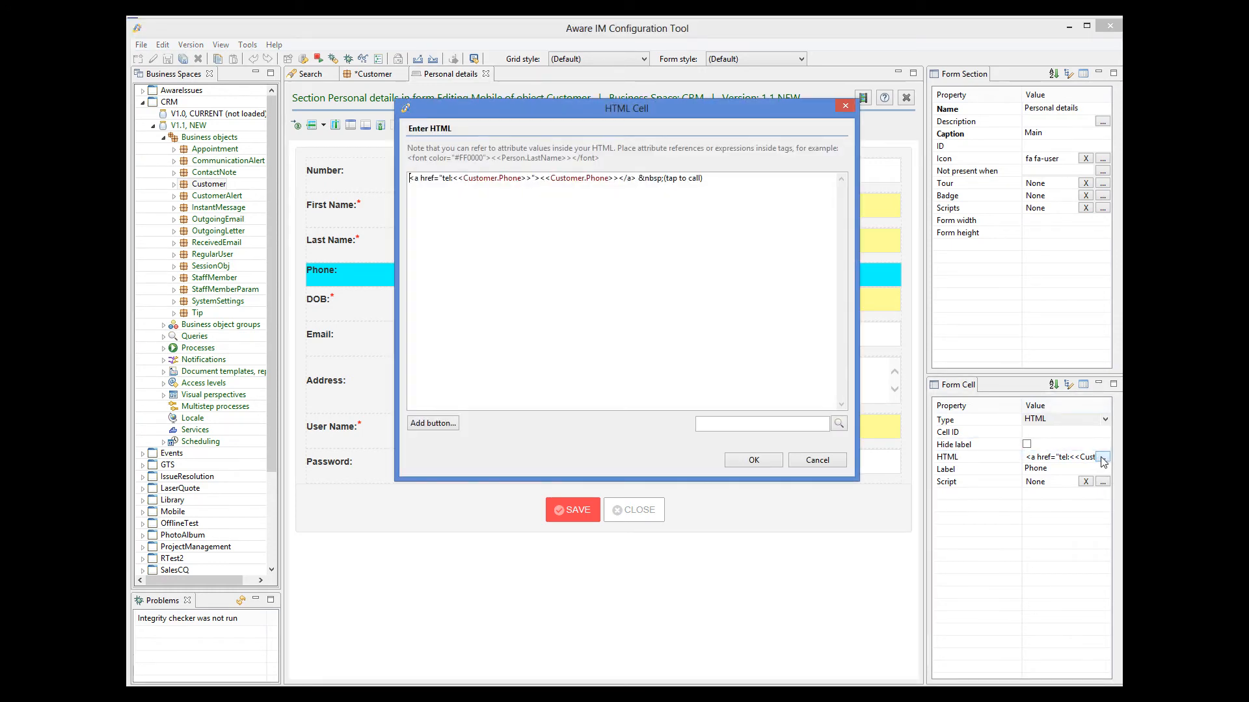
left_click(821, 461)
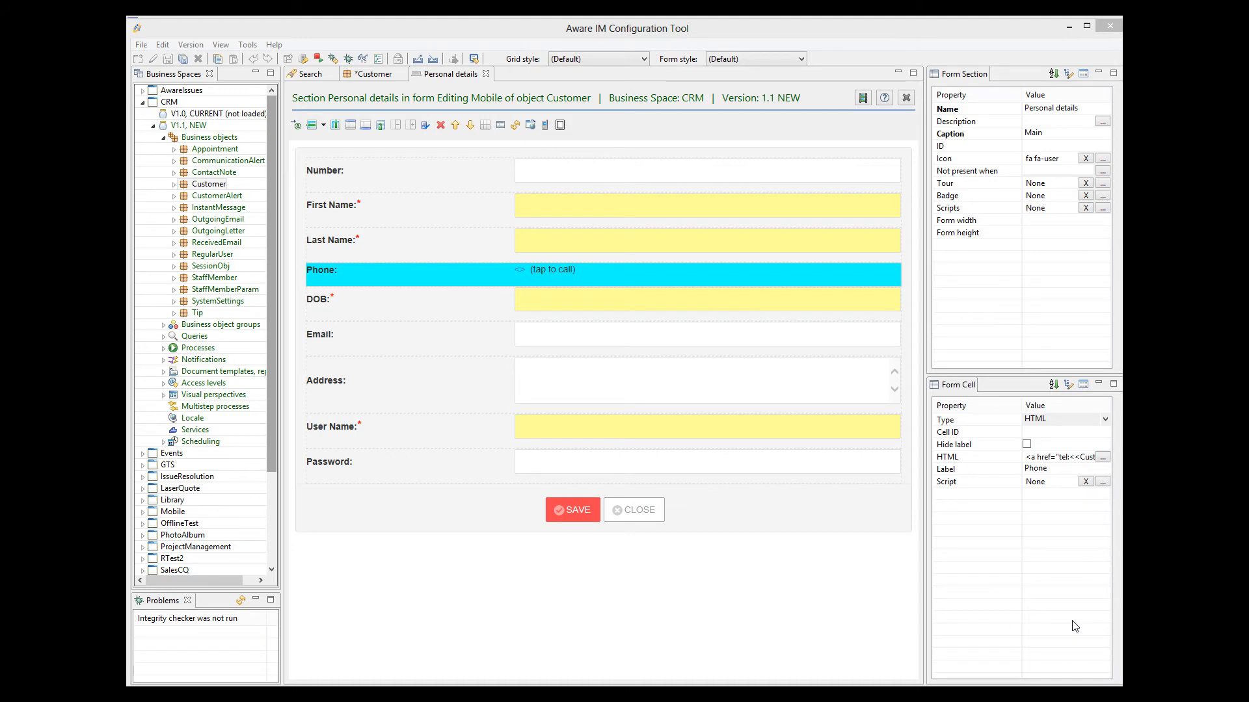
left_click(486, 74)
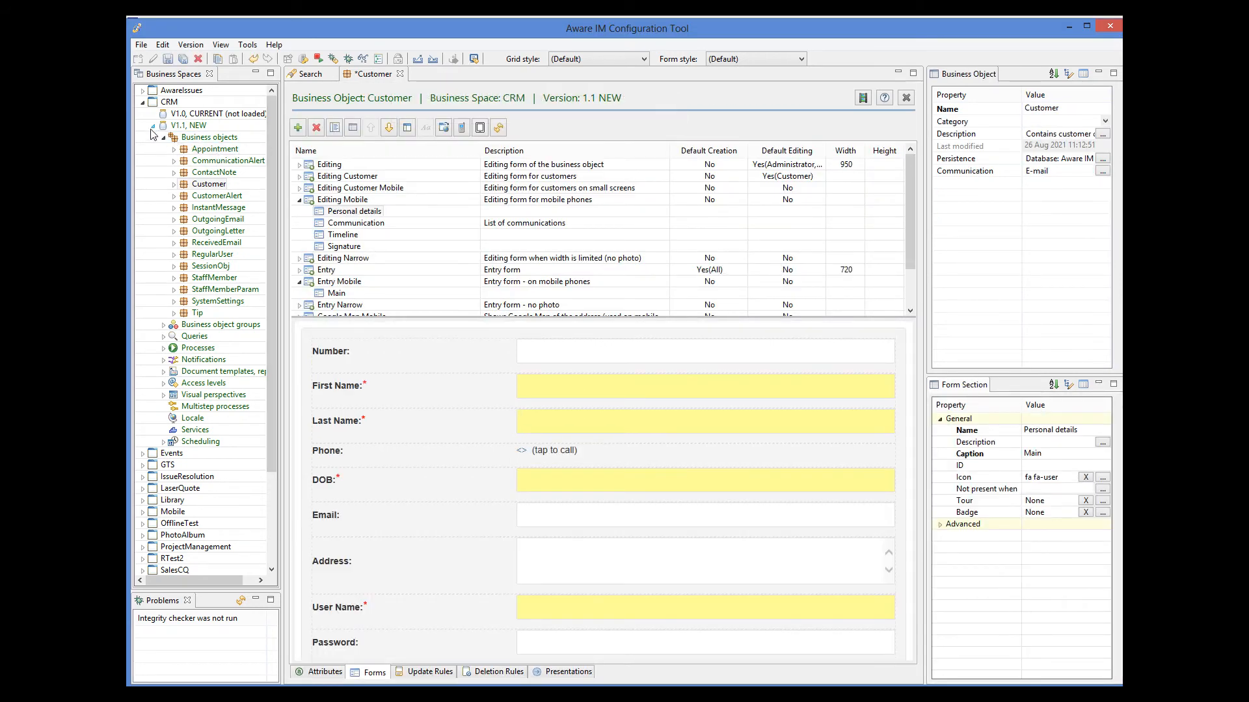
- Open the Member business object in version V1.1 of the Library business space
left_click(142, 103)
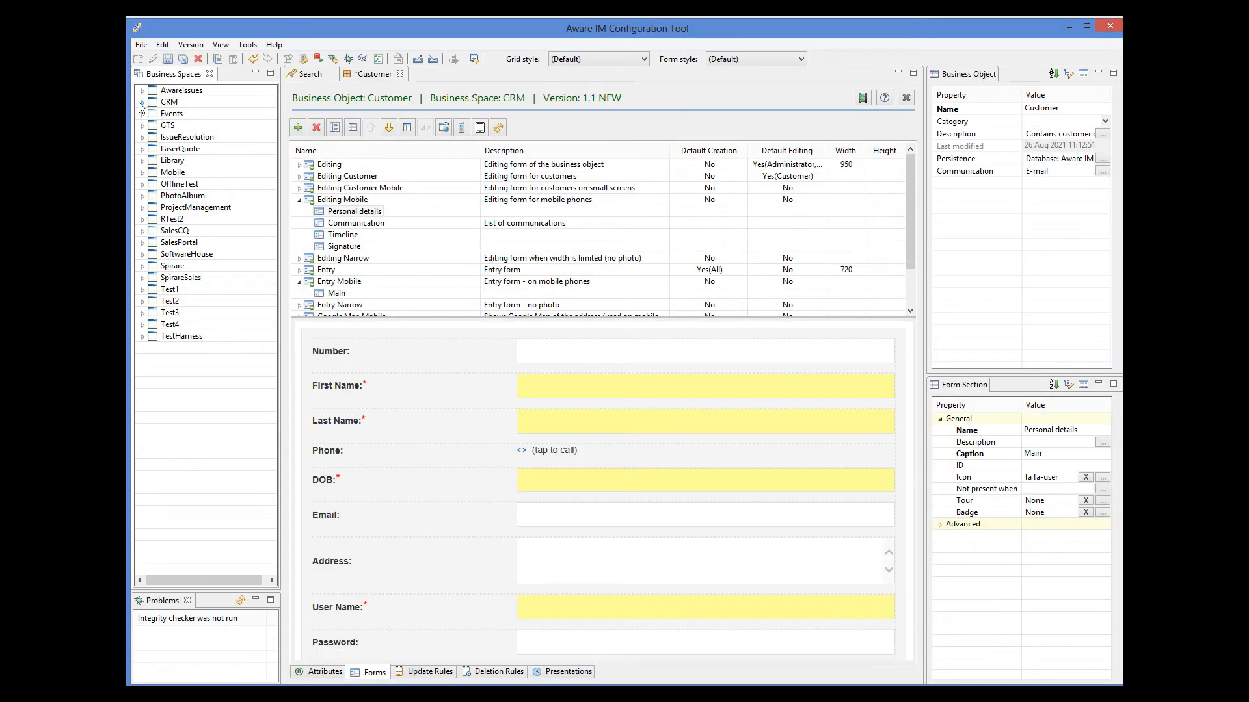
left_click(143, 161)
left_click(153, 185)
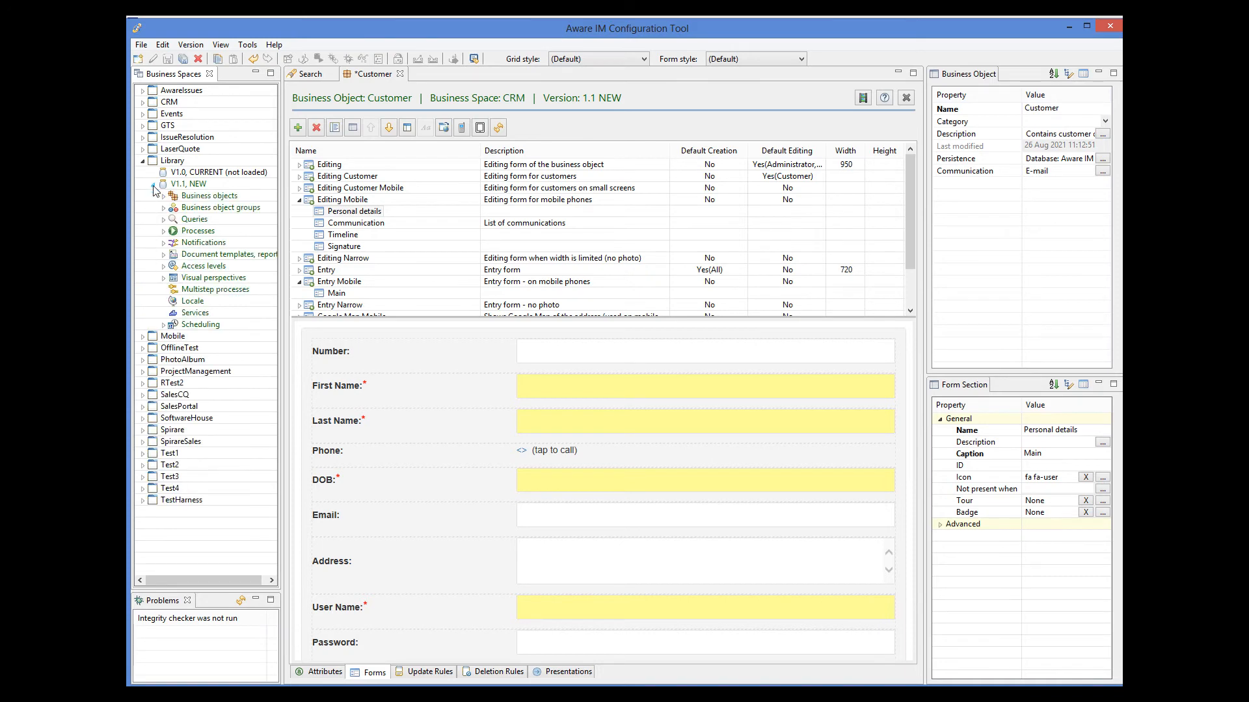
left_click(164, 197)
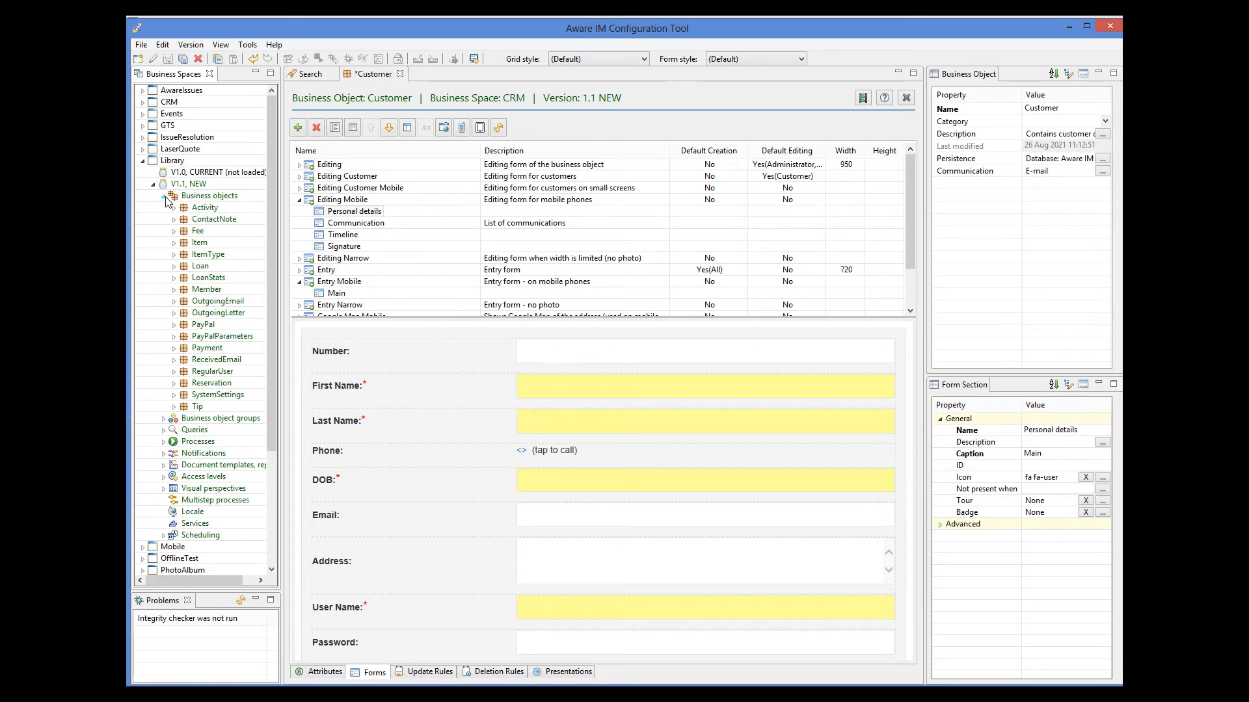
double_click(215, 290)
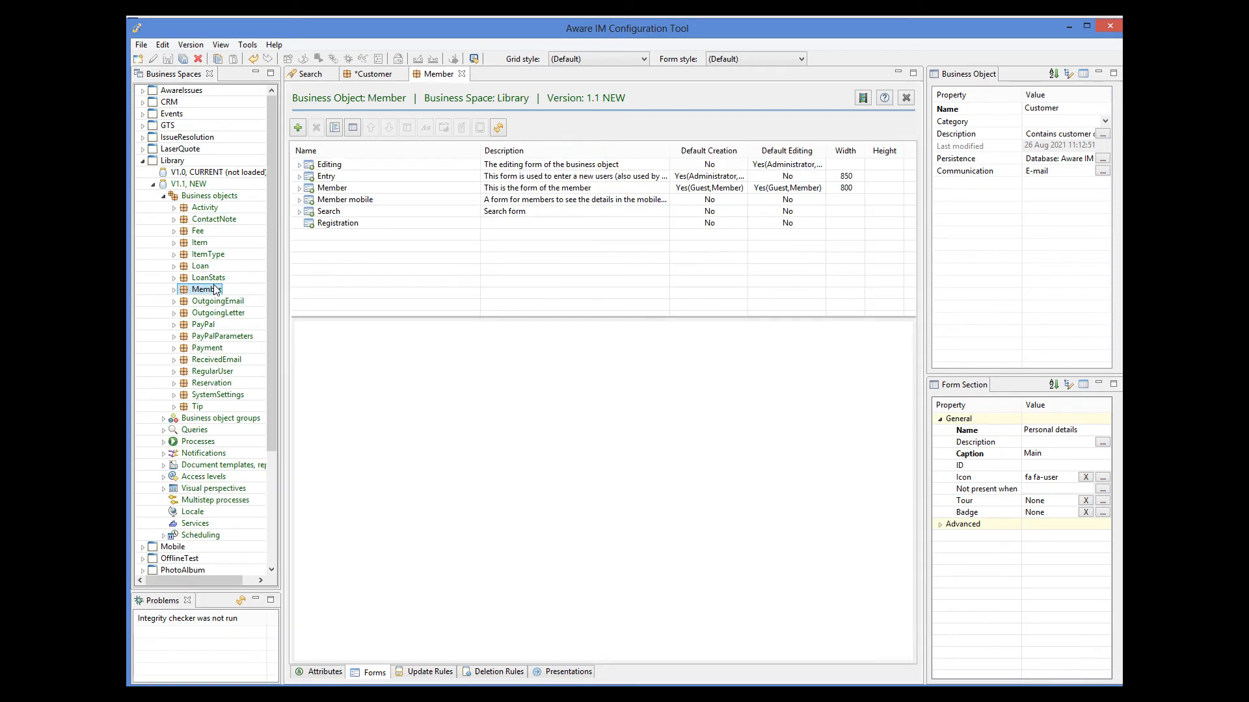
- Review the Member object's attributes, and open the Personal details section of its Editing form
left_click(323, 674)
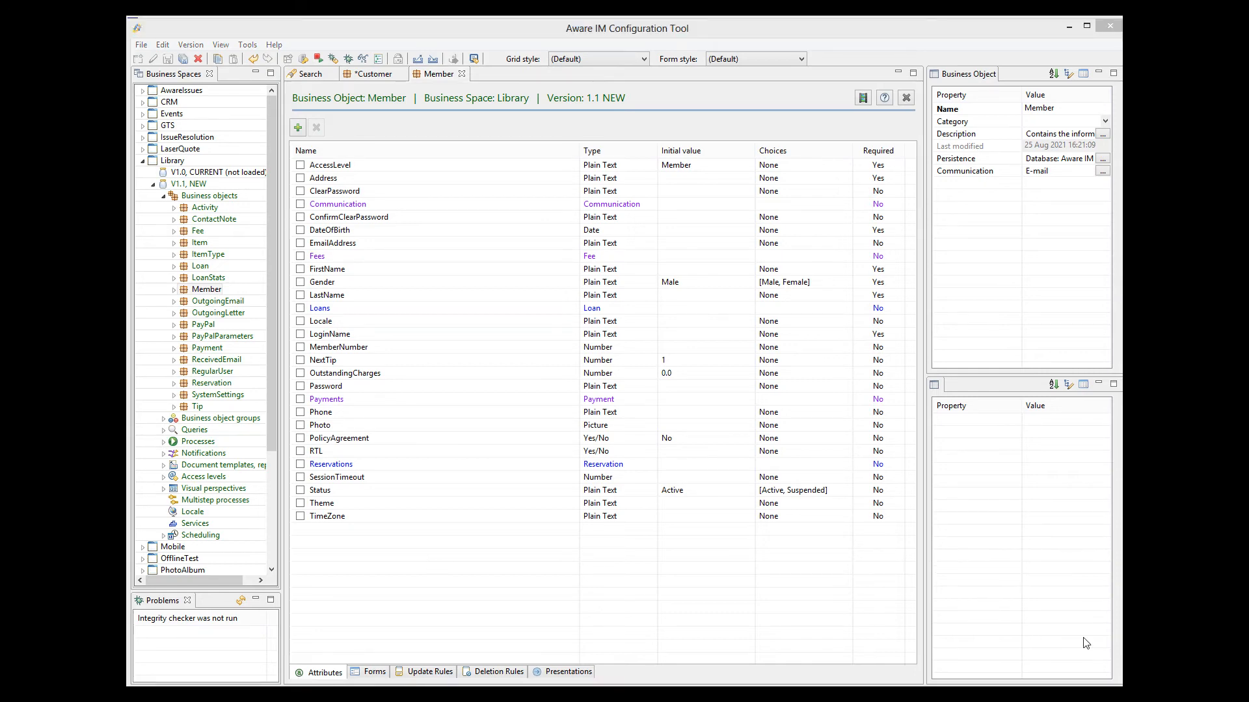
left_click(382, 673)
double_click(342, 176)
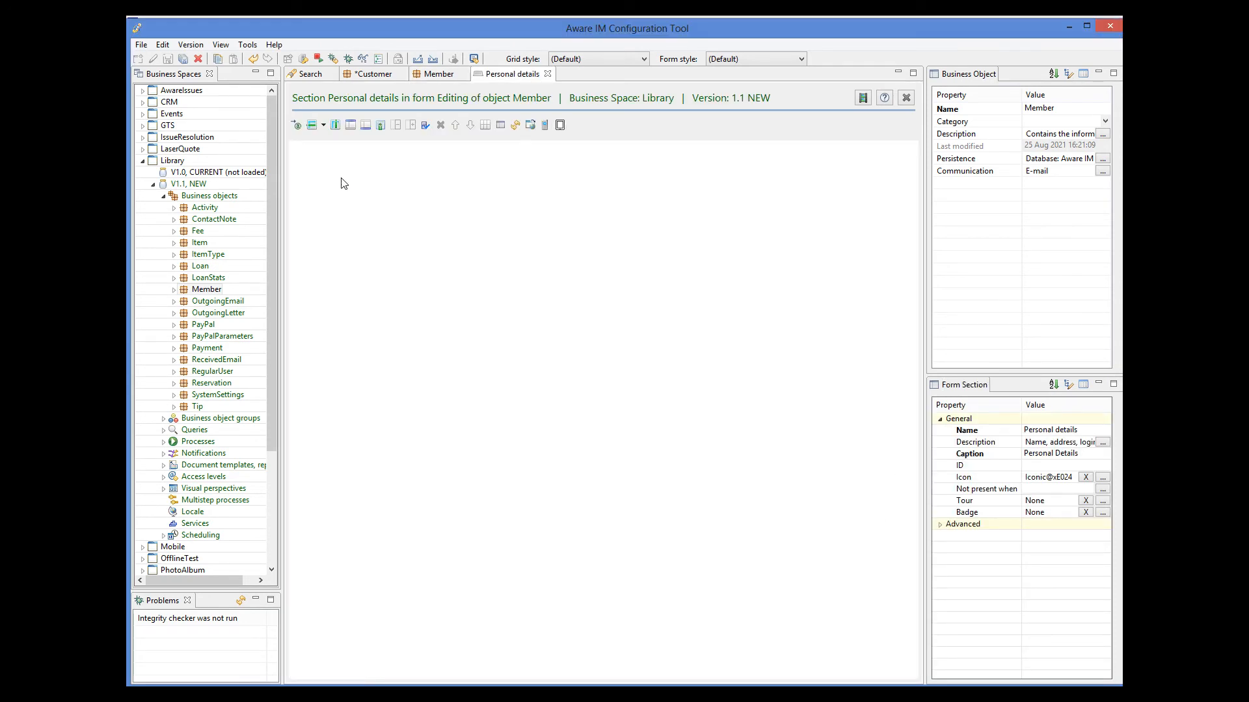
- Insert an HTML row below Number showing "<<Member.FirstName>> <<Member.LastName>> owes $<<Member.OutstandingCharges>>" in bold red, within a section conditional on Member.OutstandingCharges > 0
left_click(373, 227)
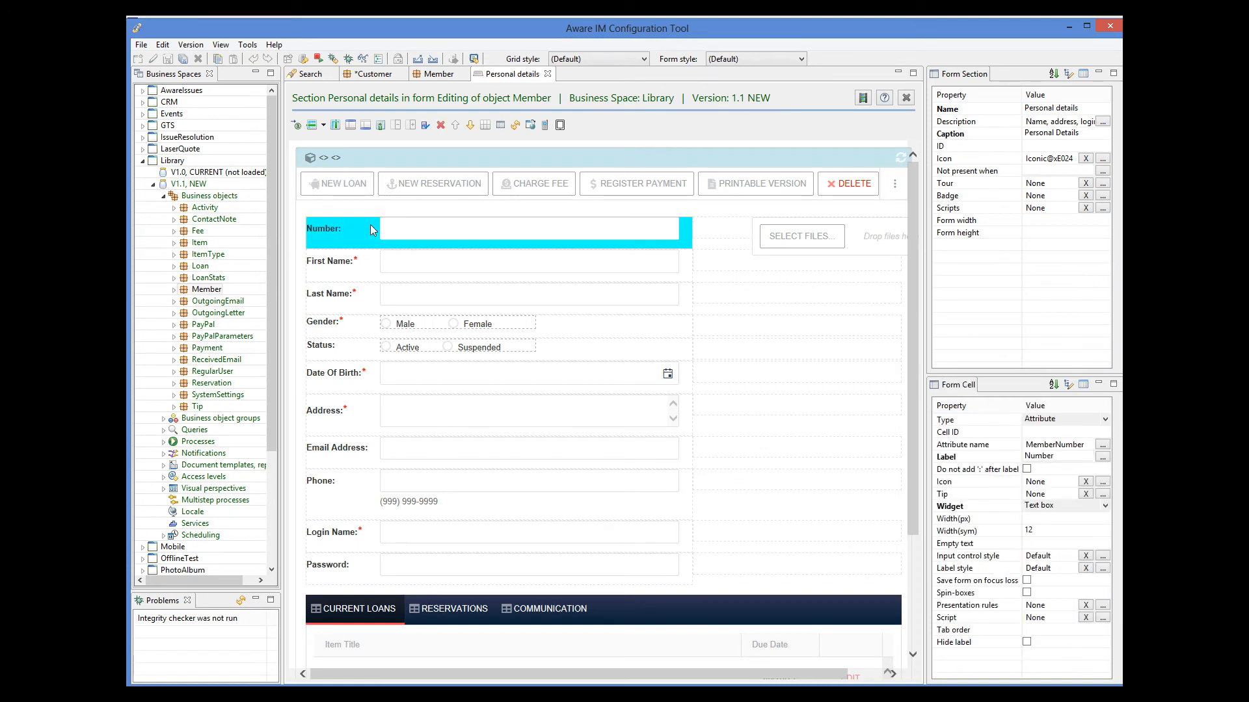
left_click(323, 125)
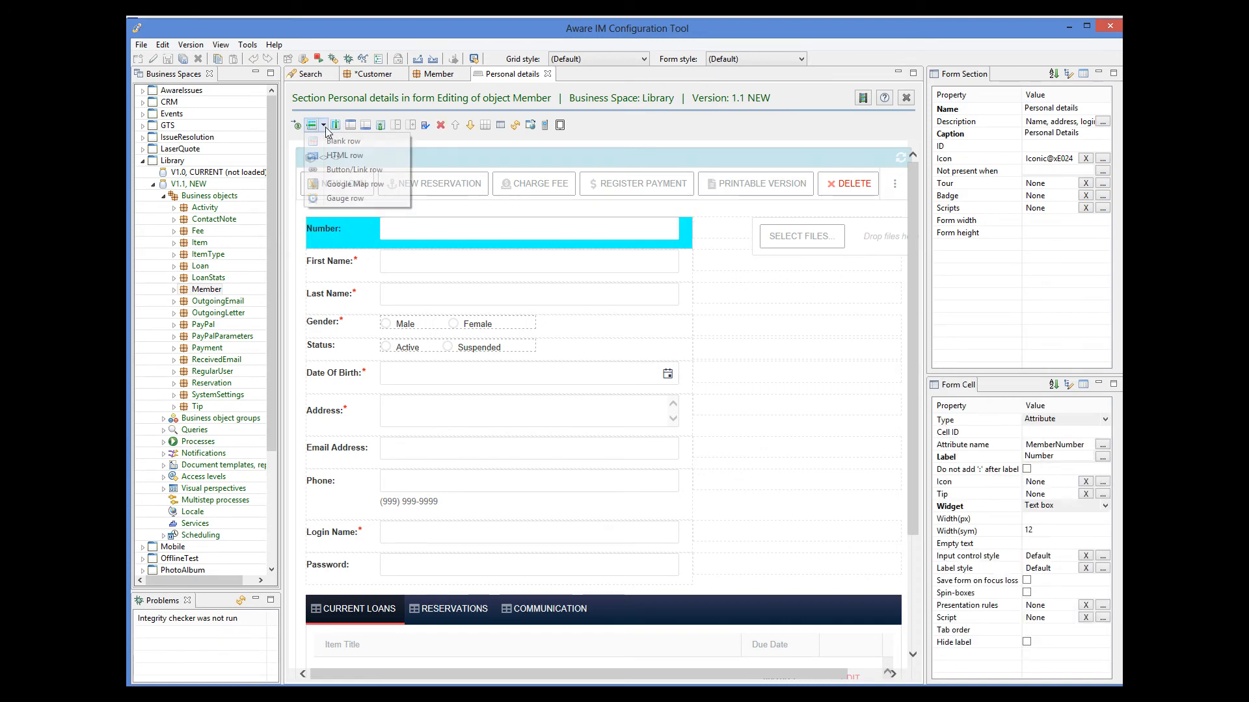
left_click(333, 157)
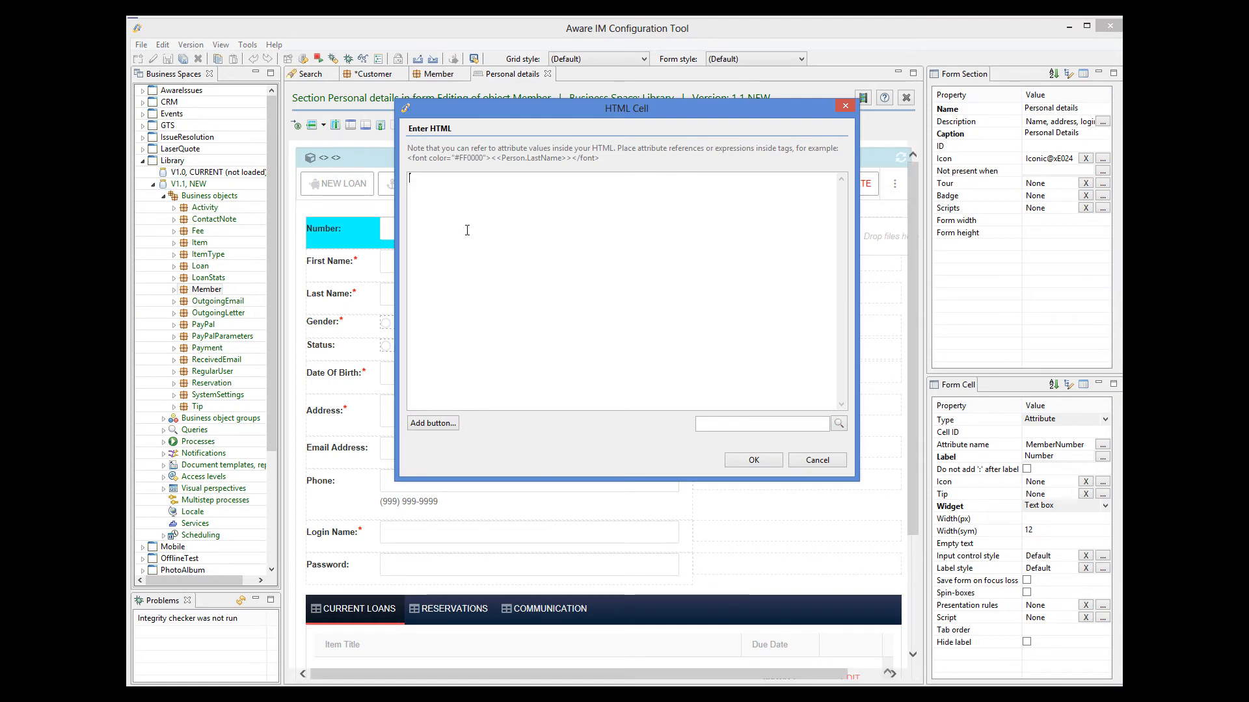
type("<<IF Member.OutstandingCharges > 0 THEN SHOW SECTION_START>> <div style=\"color:red;font-weight:bold\"><<Member.FirstName>> <<Member.LastName>> owes $<<Member.OutstandingCharges>><div> <<SECTION_END>>")
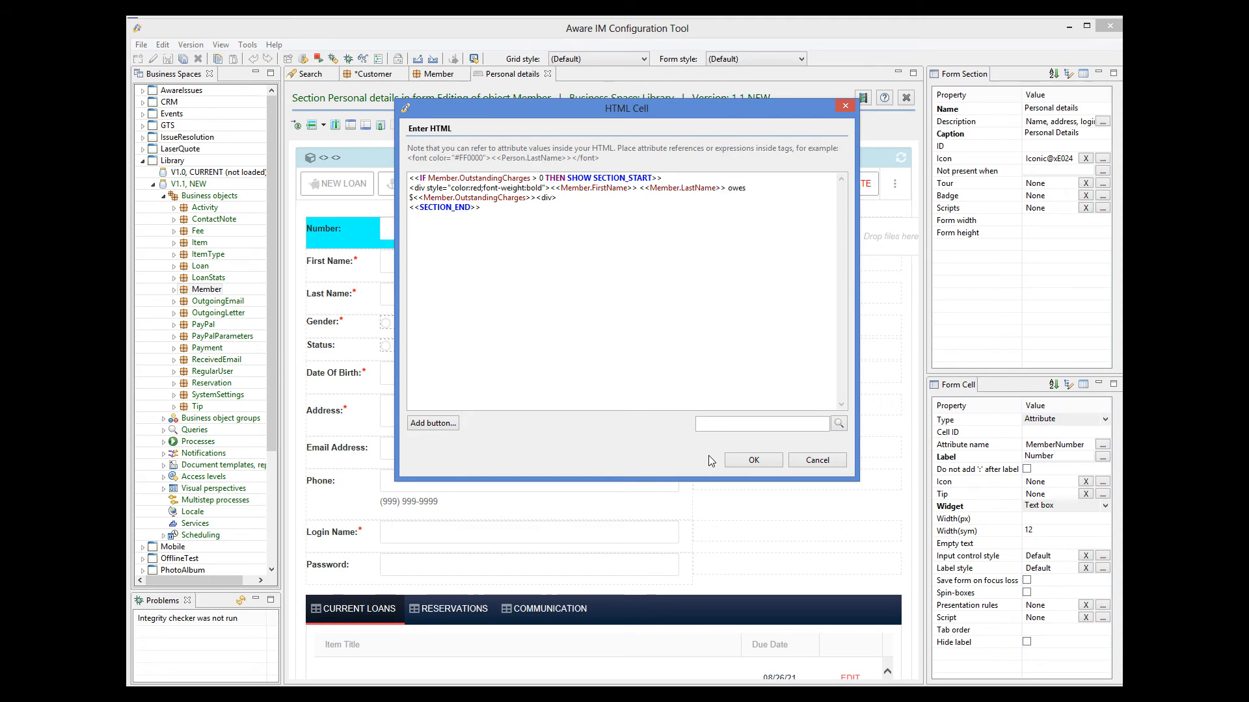
left_click(752, 460)
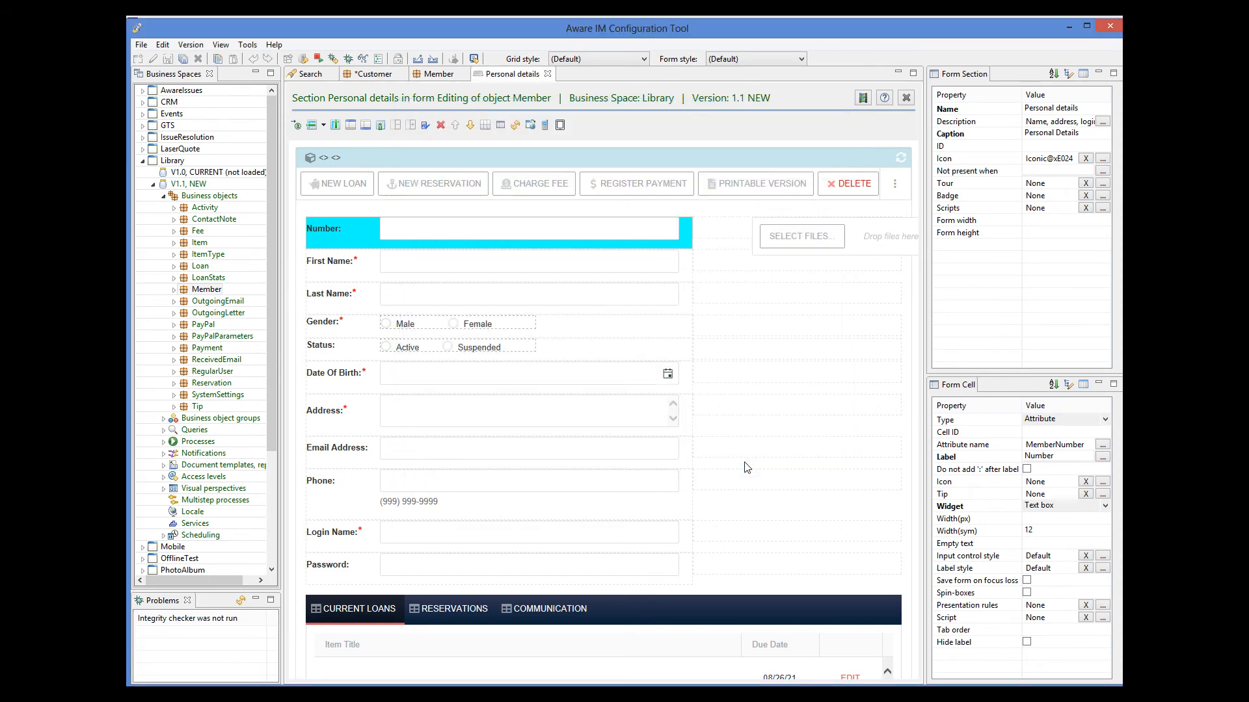
- Move the new HTML row above Number and hide its label
left_click(548, 262)
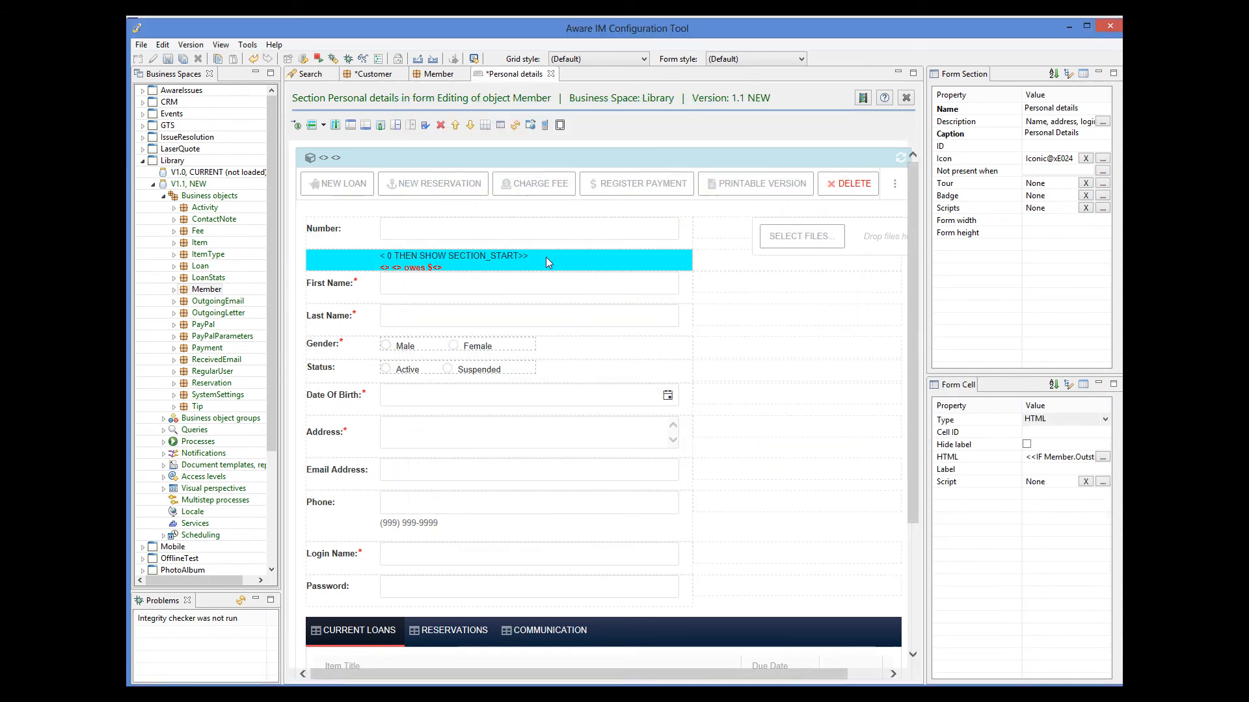
left_click(457, 127)
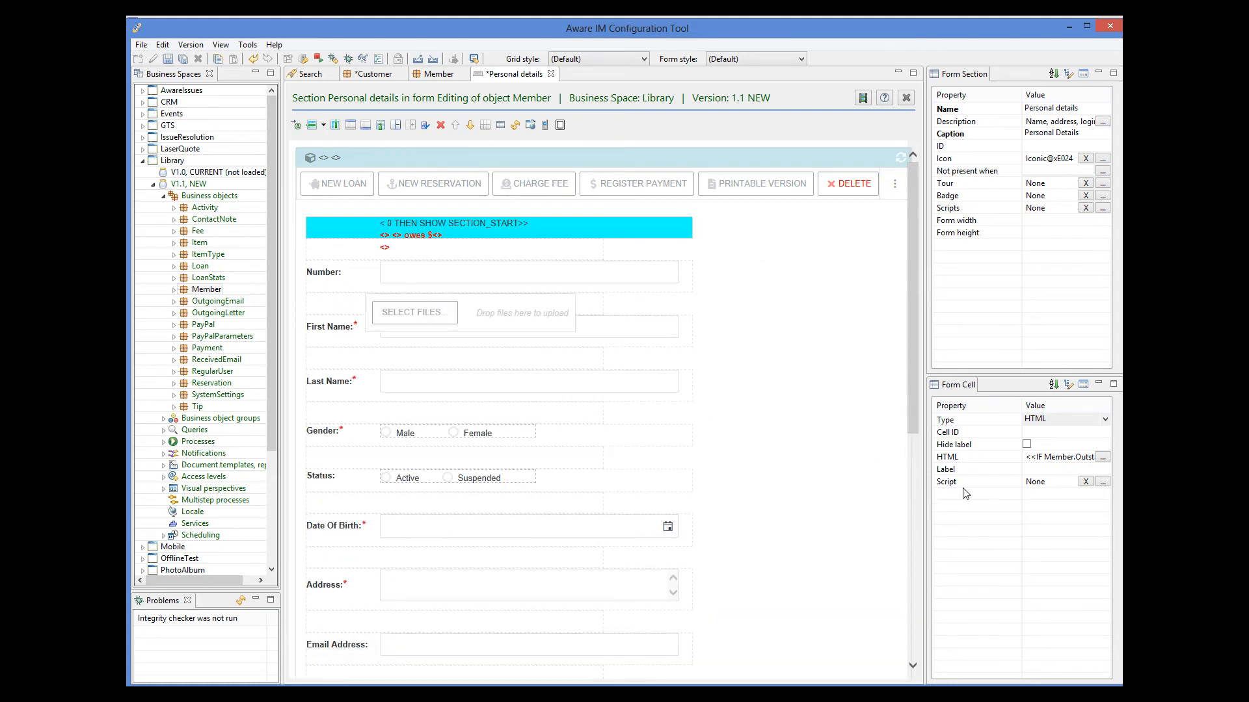
left_click(1026, 444)
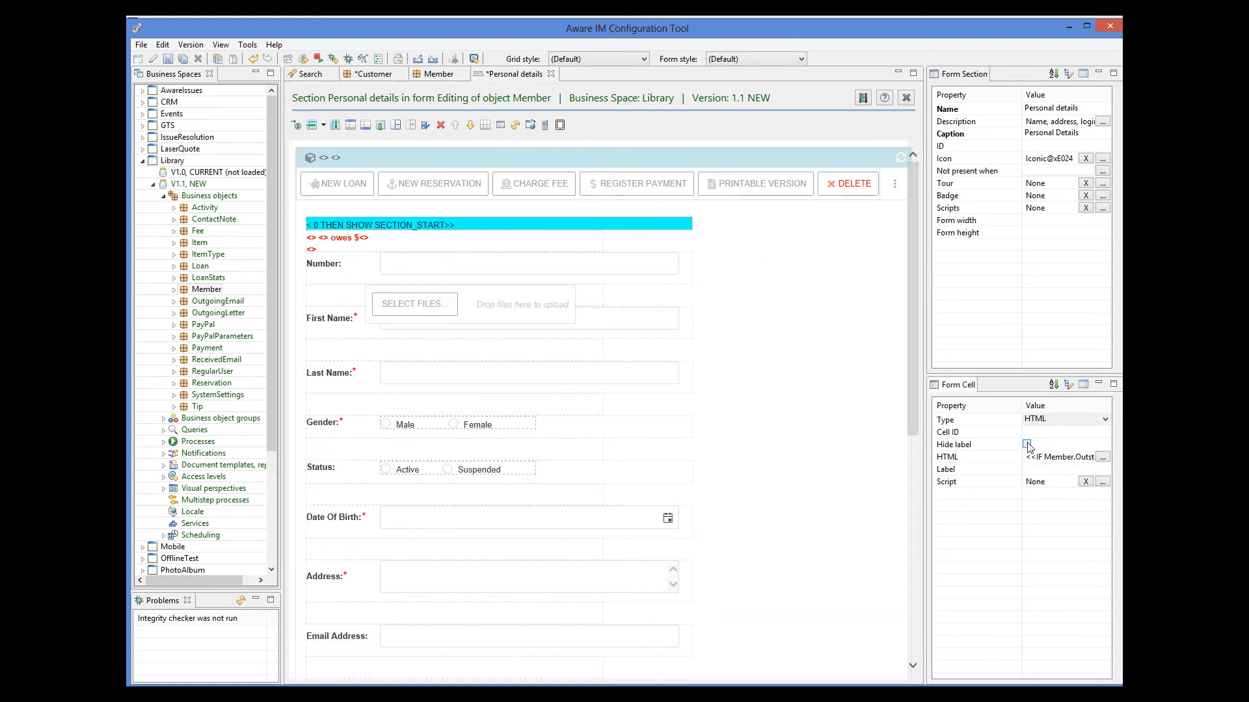
left_click(560, 221)
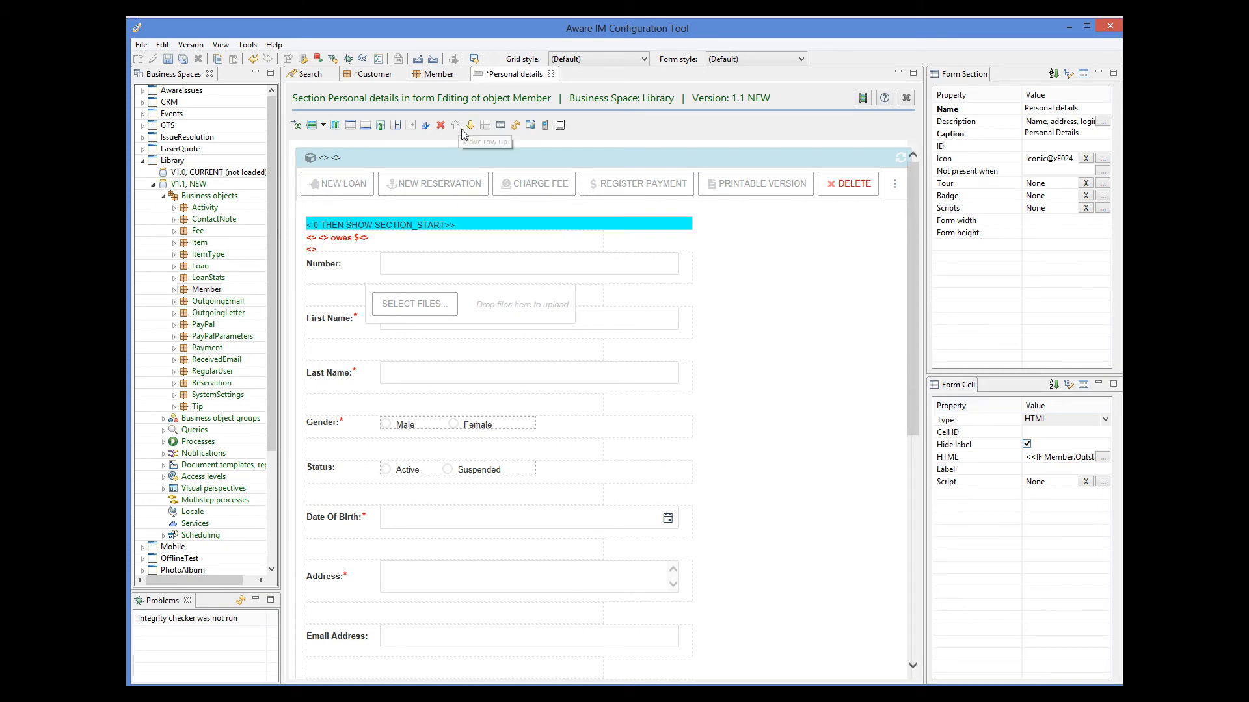
- Extend the charges message's HTML cell across the full width of the Member form and save the Personal details section
left_click(397, 126)
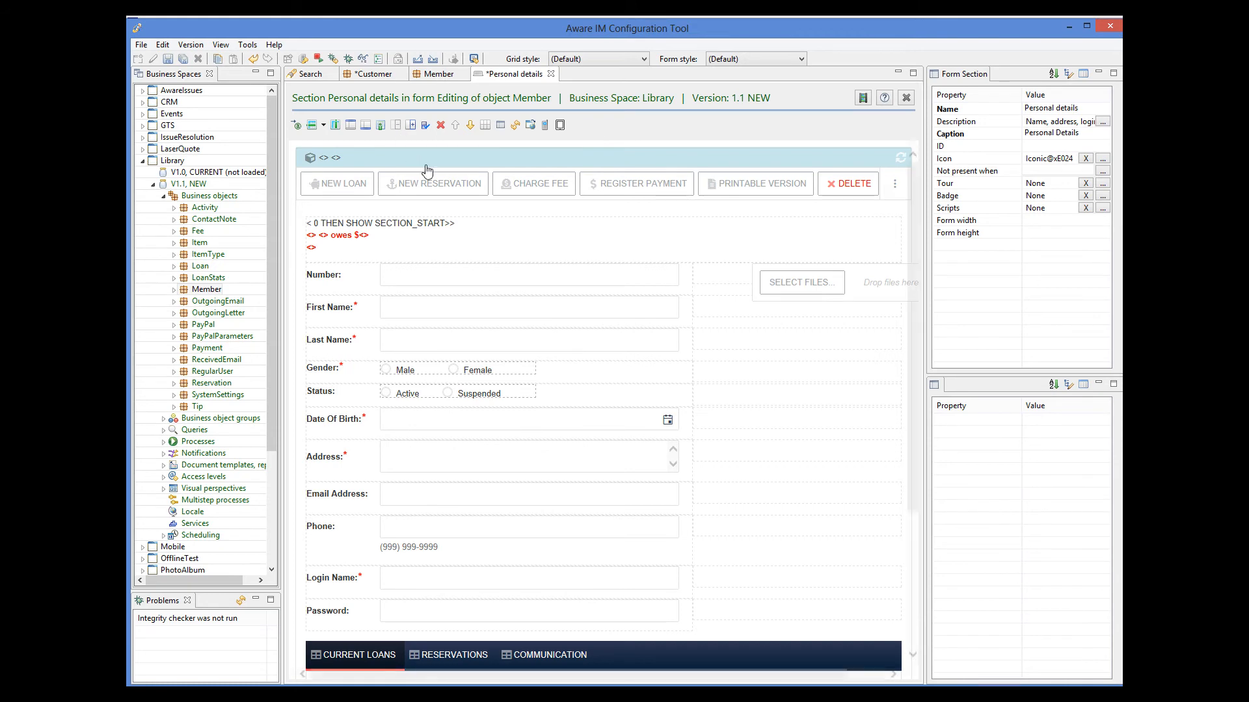
left_click(482, 240)
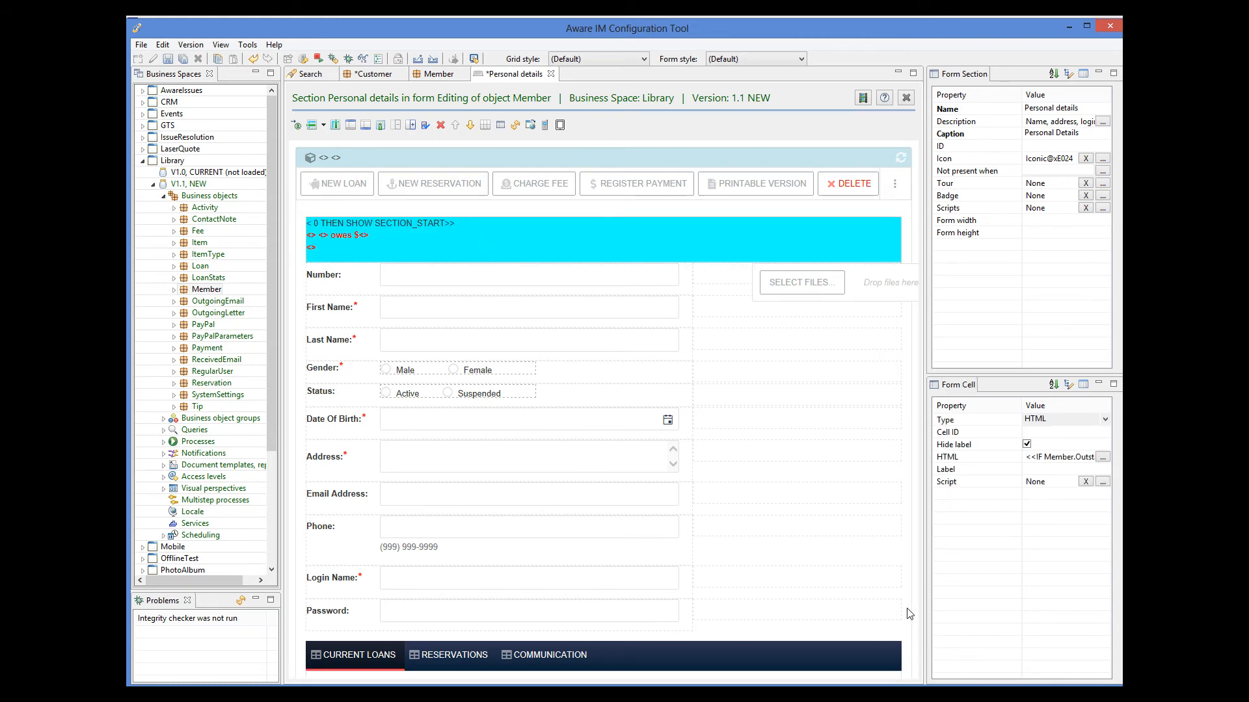
left_click(168, 61)
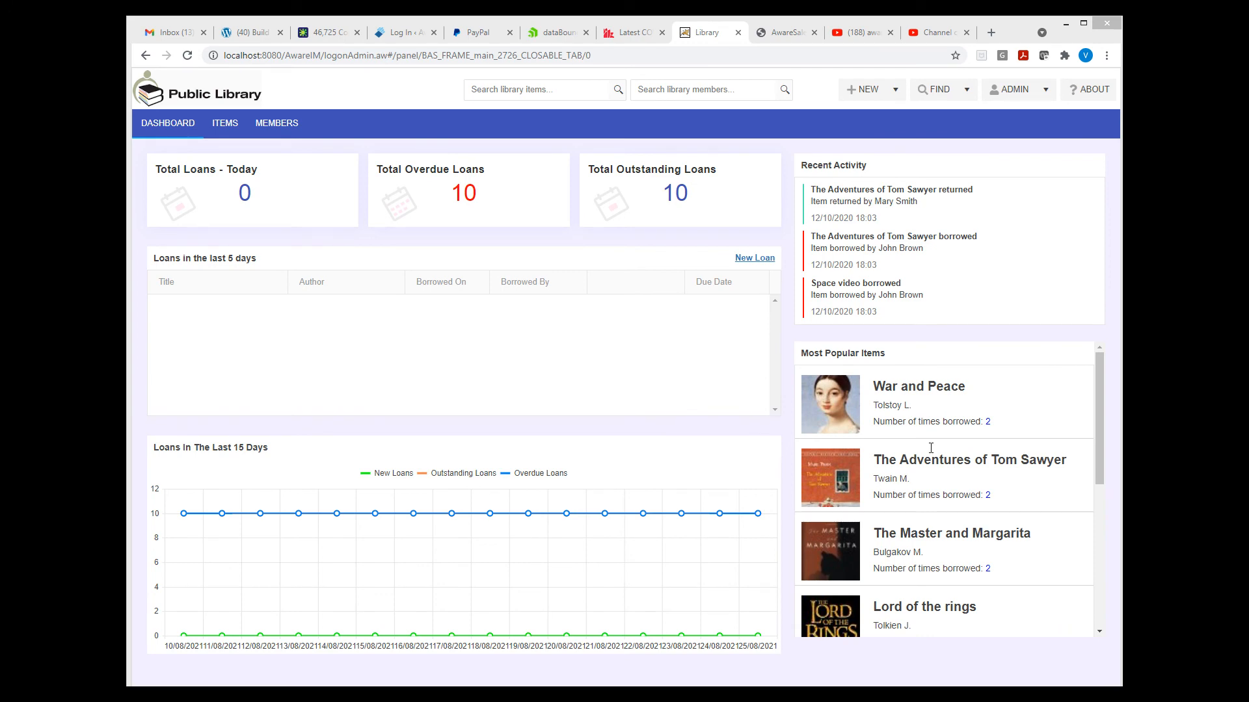
- Switch to the Library application in the browser and compare the forms of a member with outstanding charges and one without
left_click(279, 124)
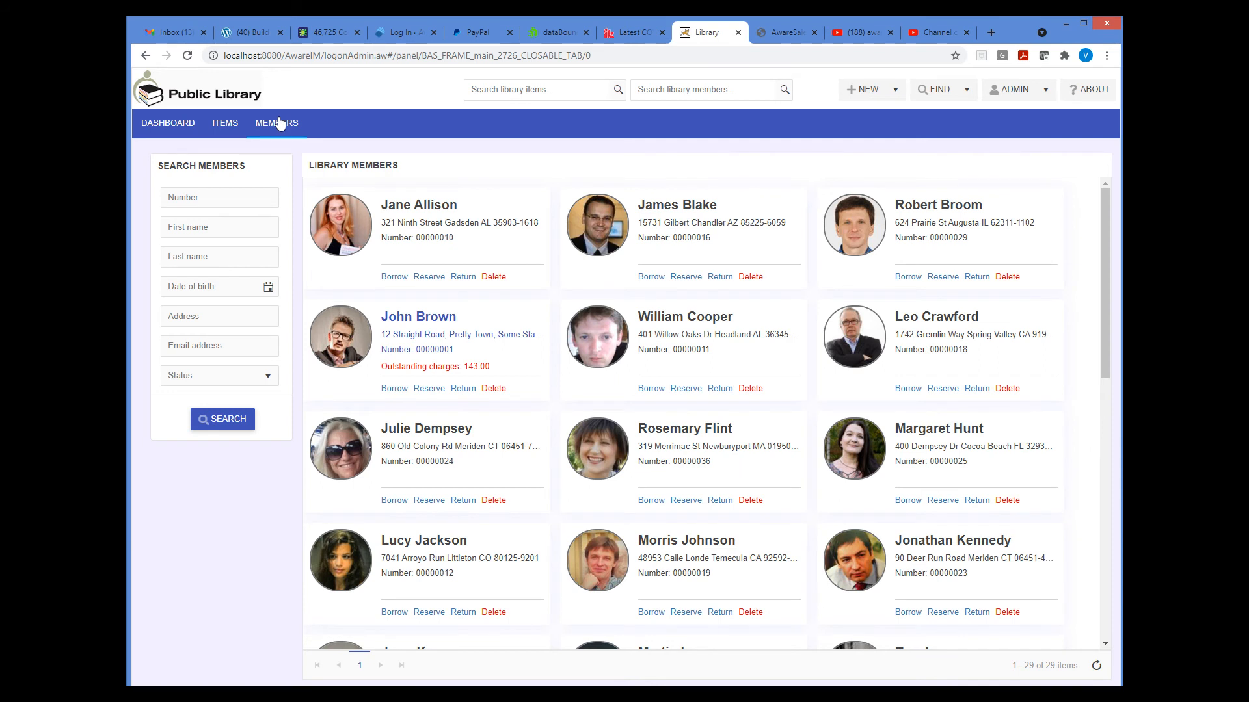
left_click(410, 319)
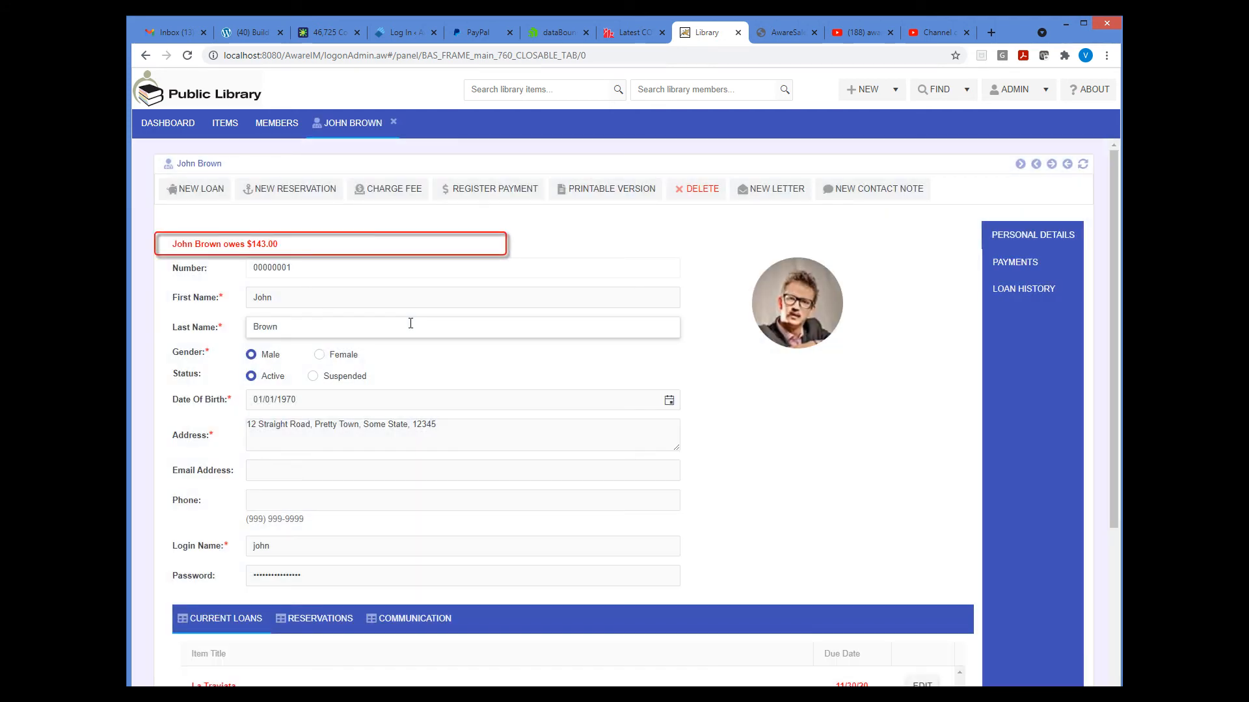
left_click(392, 123)
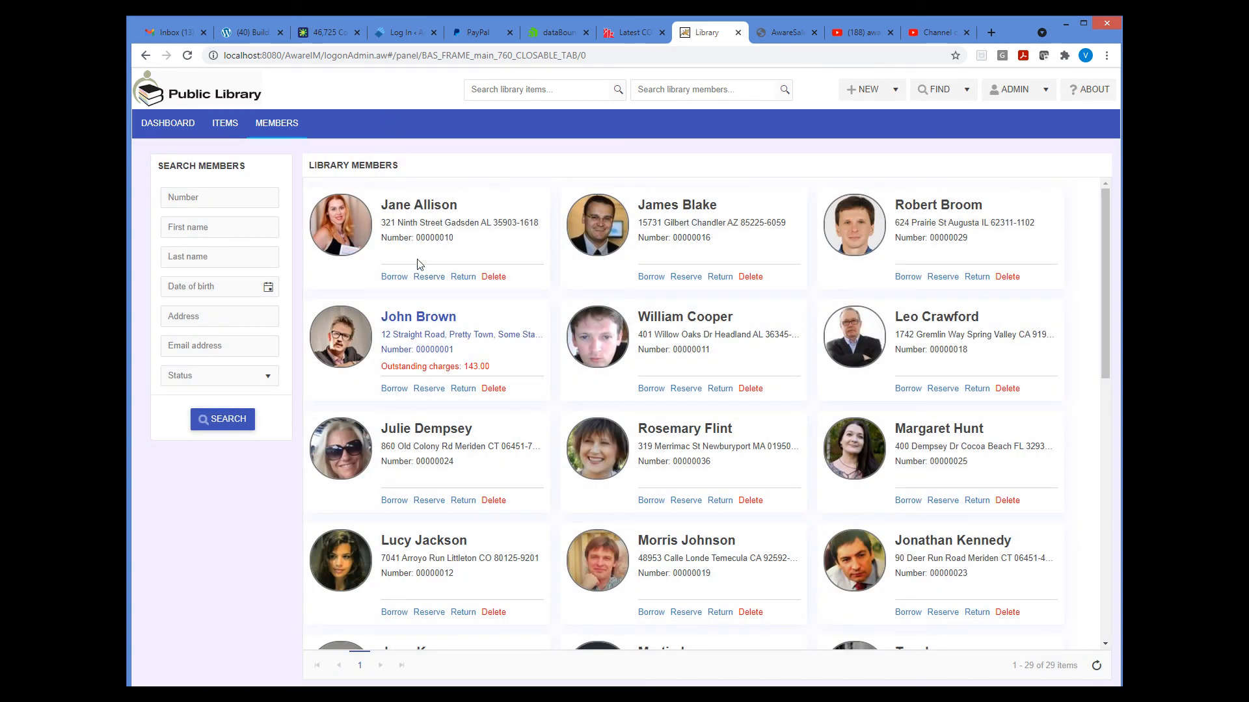
left_click(418, 223)
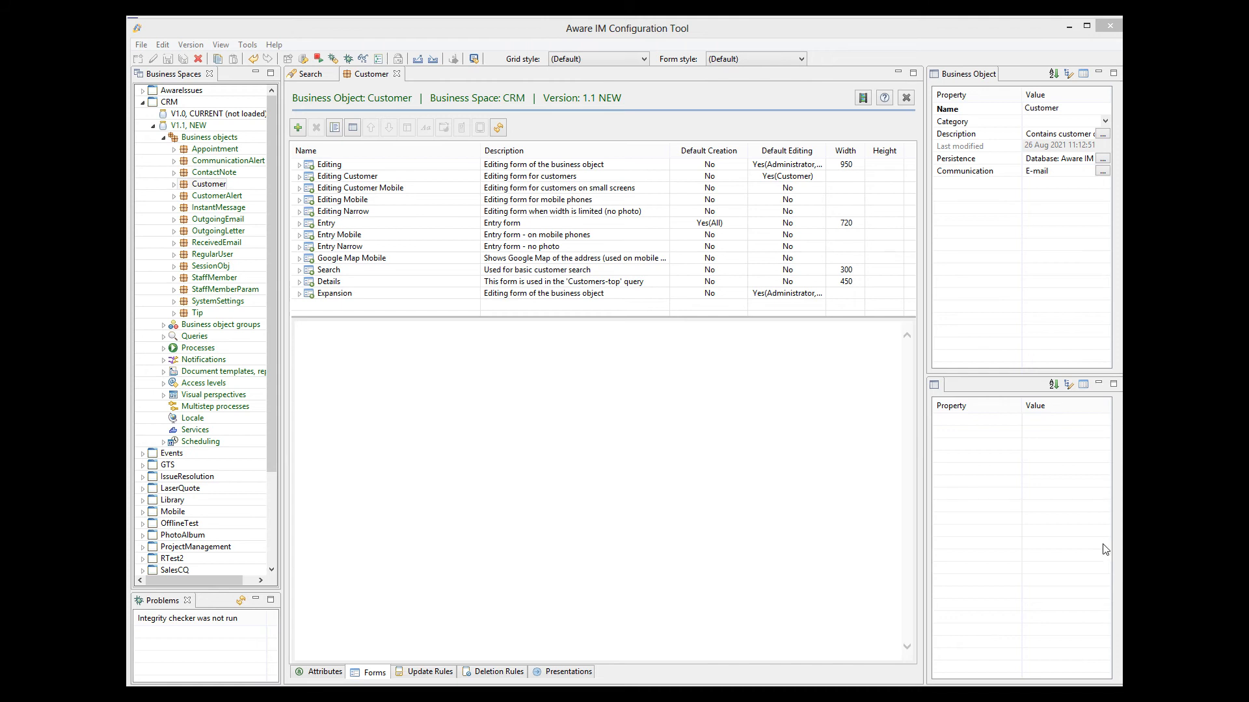
- Open the Personal details section of the Customer object's Editing Mobile form in the CRM business space of Aware IM
left_click(348, 204)
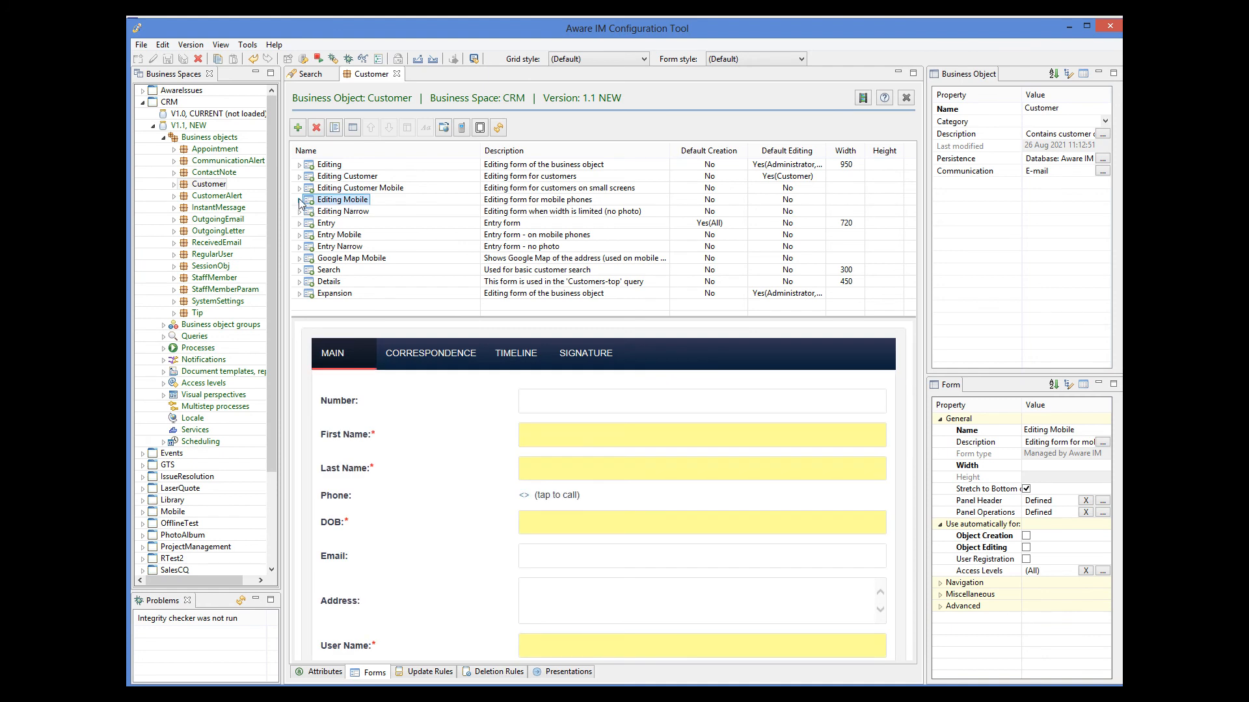
left_click(300, 199)
left_click(337, 214)
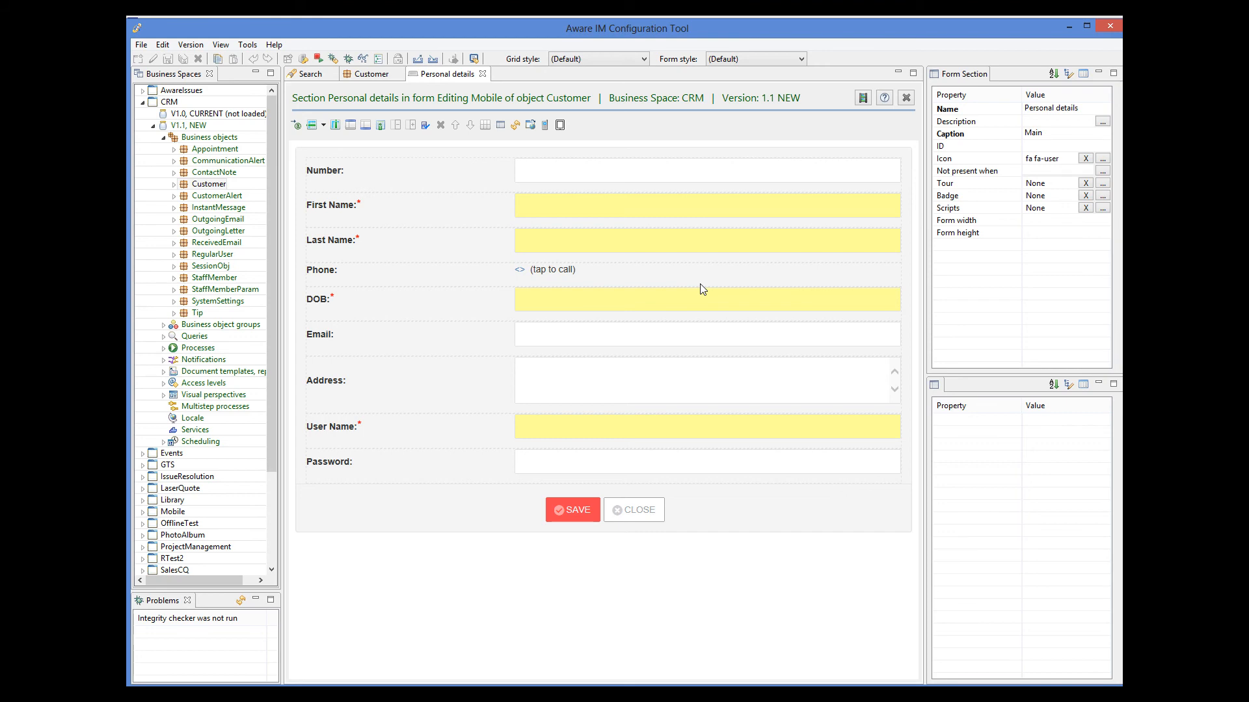
- Insert an HTML row below Address, starting its content with "<span>Click on this button</span>"
left_click(487, 385)
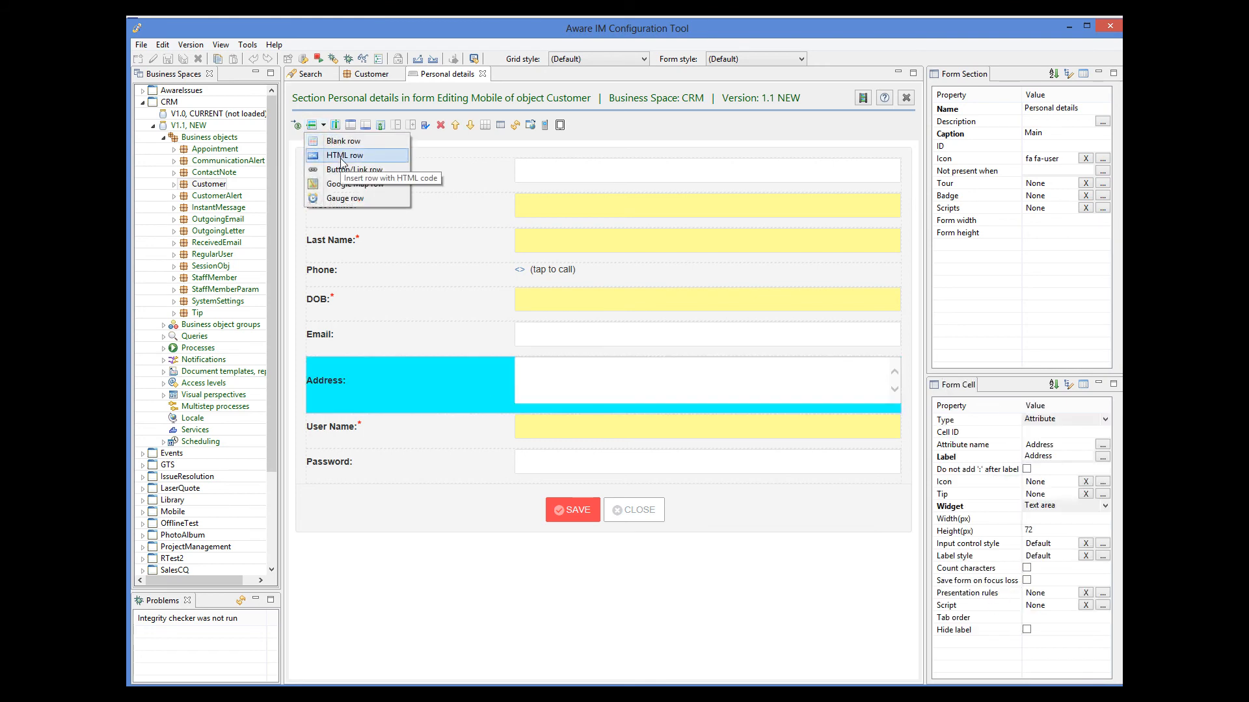
left_click(341, 156)
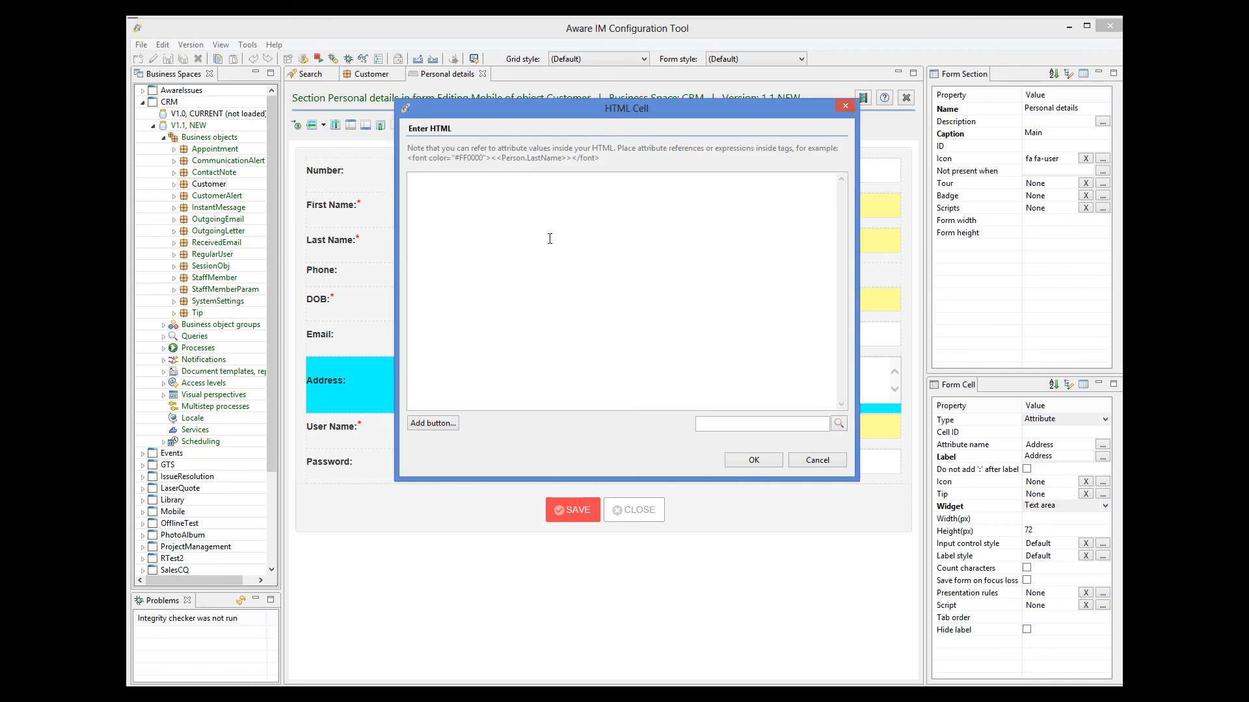
type("<span>Click on this button</span>")
- Add a button named NEW LETTER to the HTML that starts the CreateOutgoingLetter process and displays no image
left_click(433, 424)
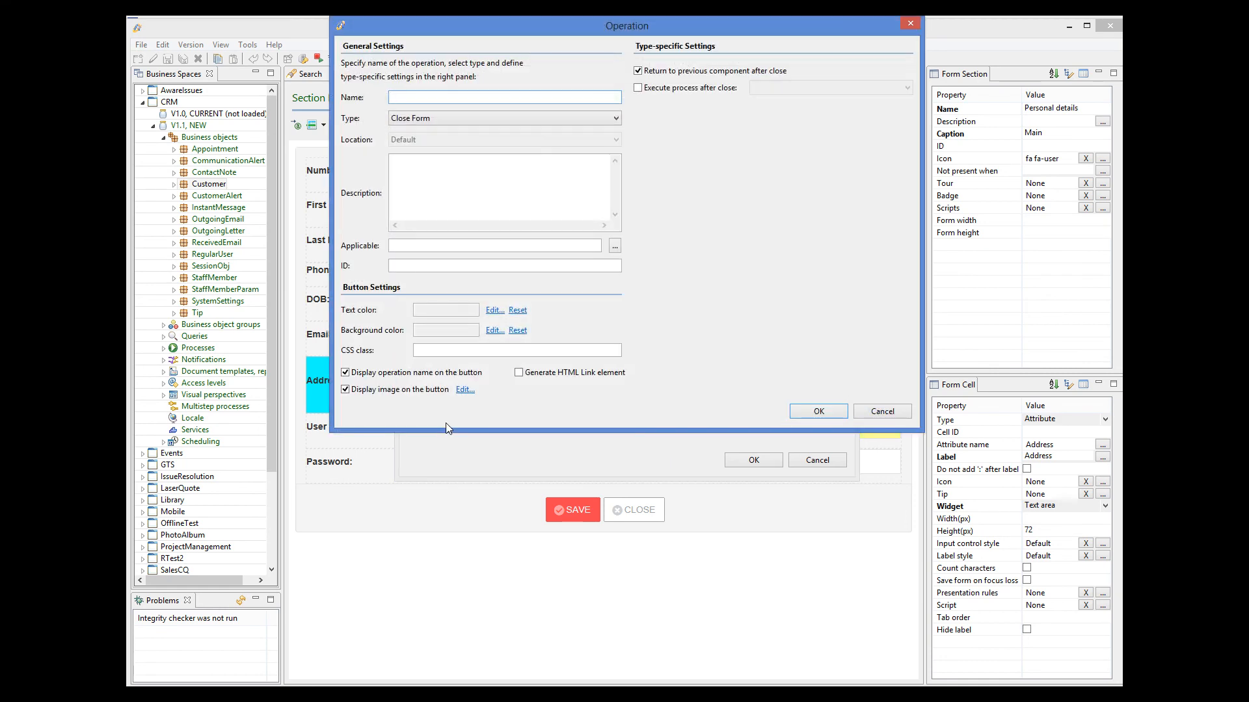
type("NEW LETTER")
left_click(420, 117)
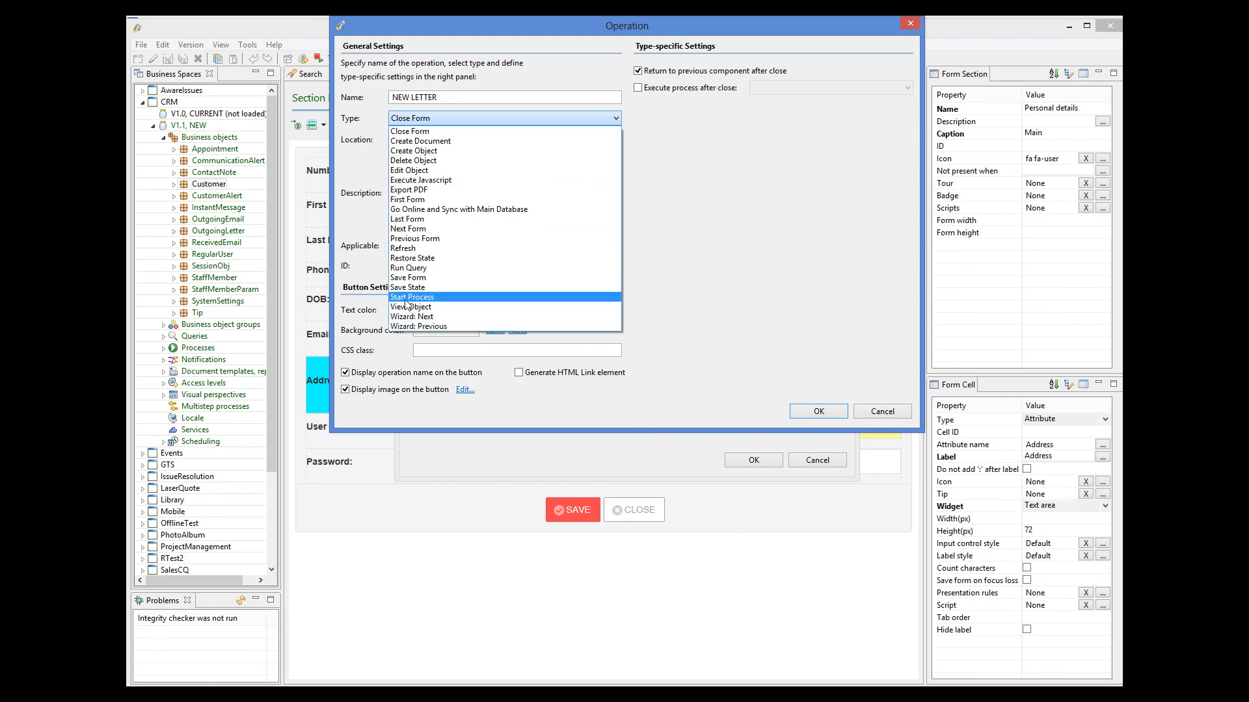
left_click(429, 297)
left_click(703, 75)
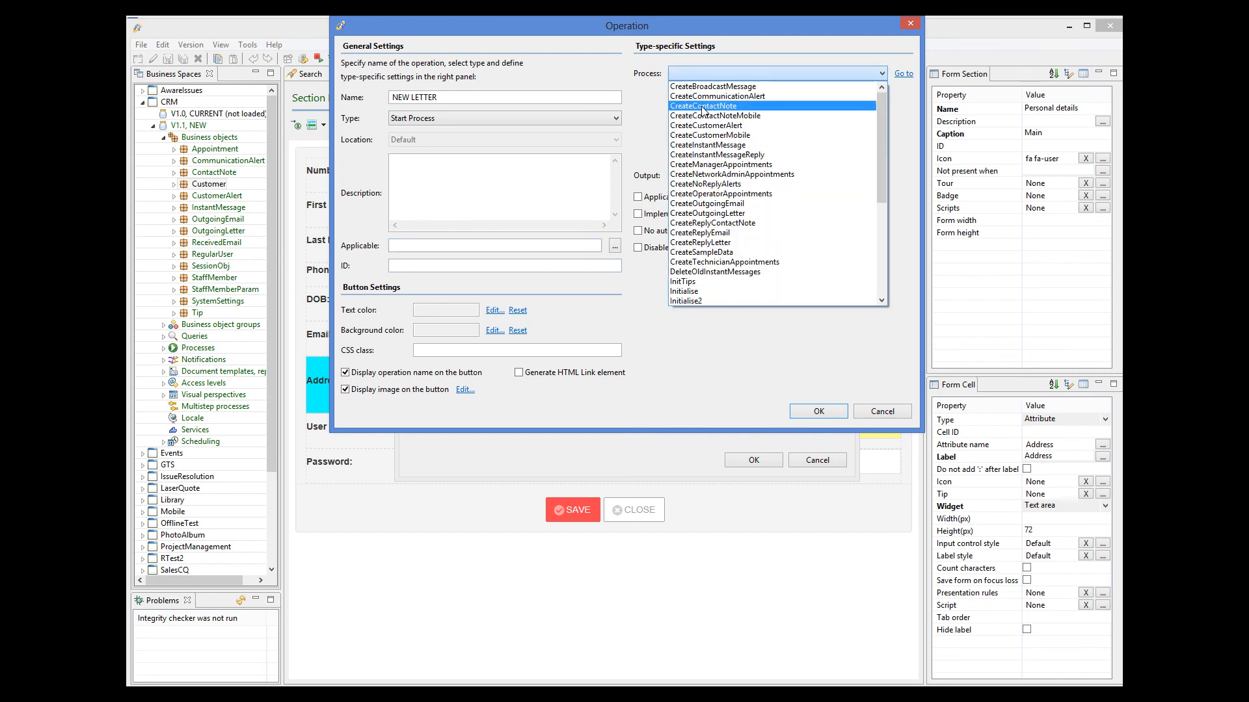
left_click(707, 213)
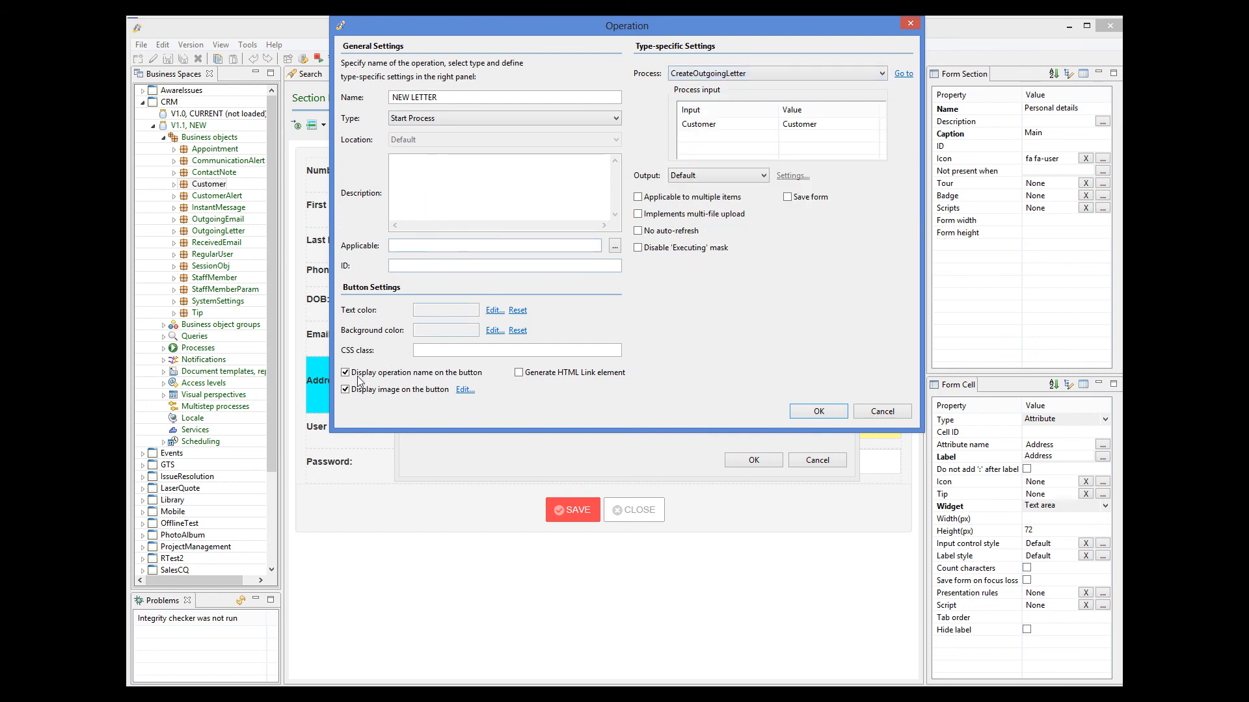
left_click(345, 390)
left_click(834, 411)
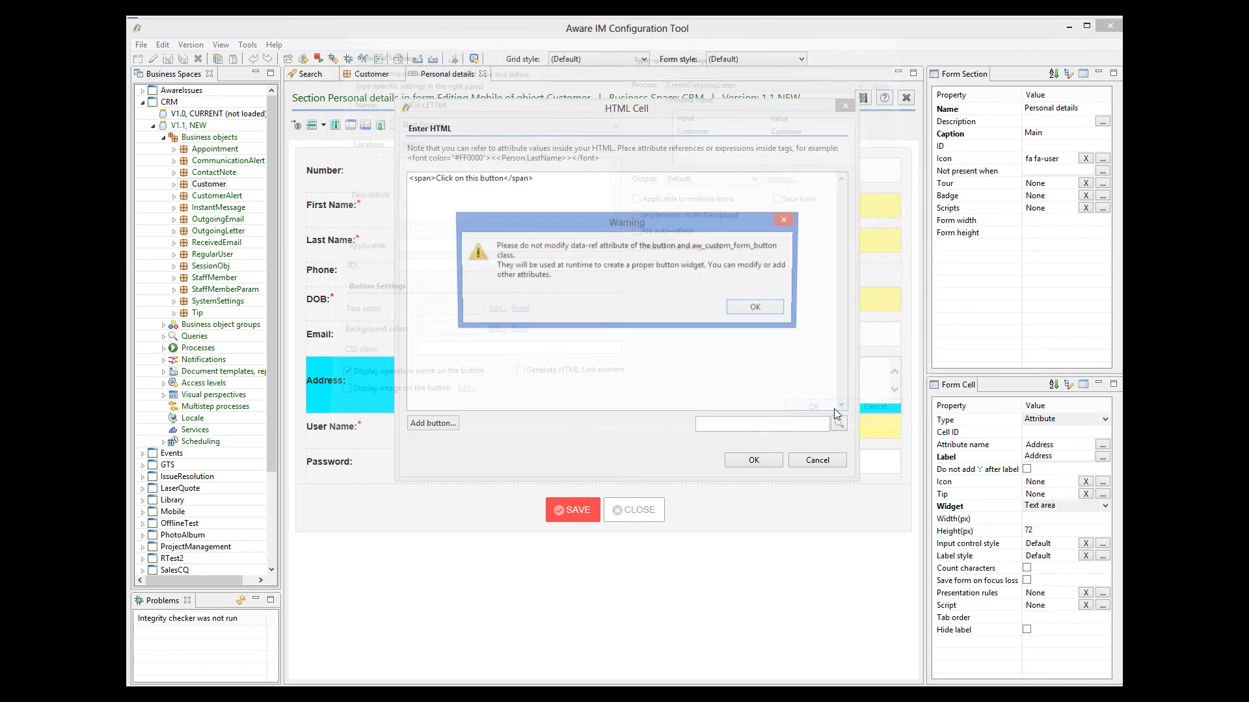
left_click(777, 307)
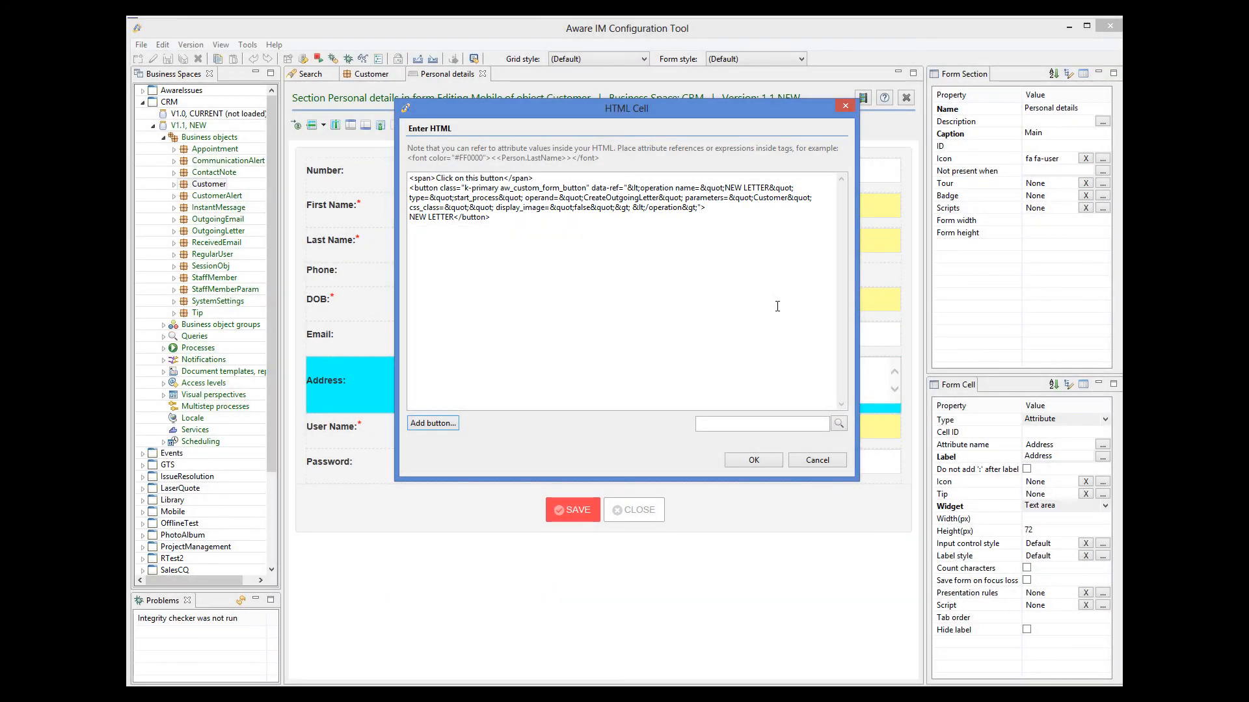
- Append "<span>to create a letter</span>" after the button code and accept the HTML cell
left_click(731, 233)
type("<span>to create a letter</span>")
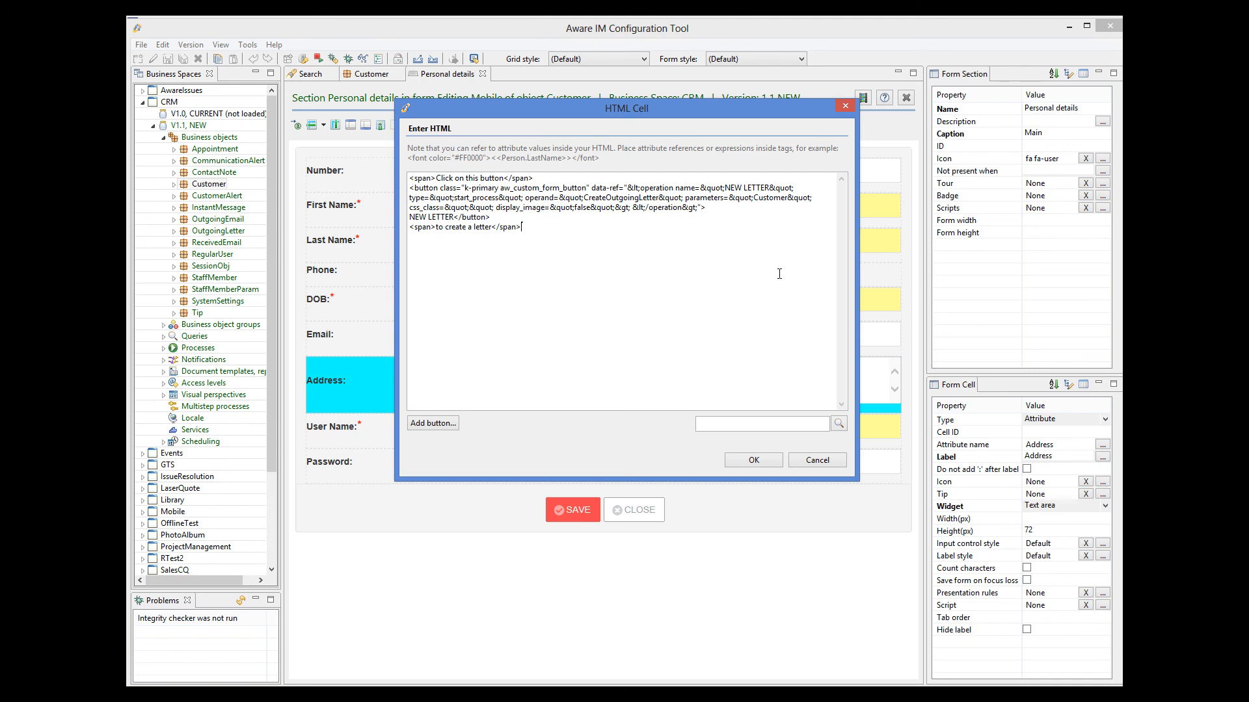
left_click(753, 460)
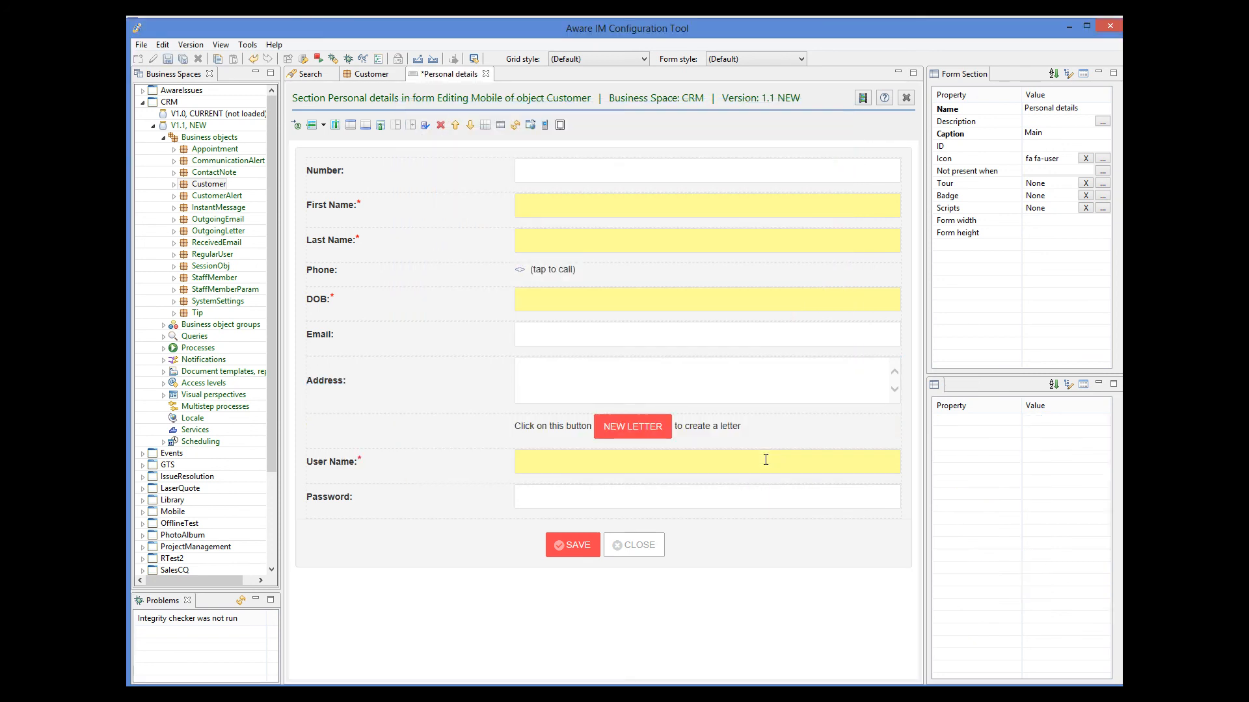